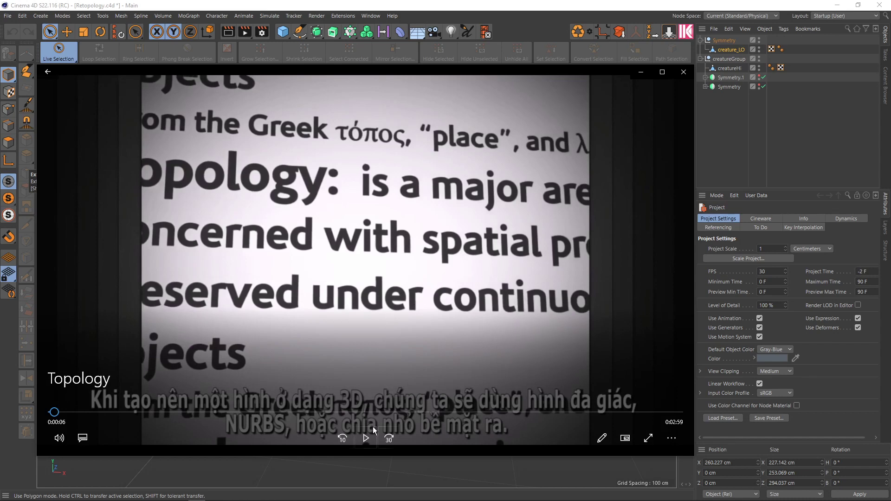
# Play the tutorial, pausing at 0:00:07 and at 0:00:14 on the Points, Edges, Faces diagram.
pyautogui.click(366, 437)
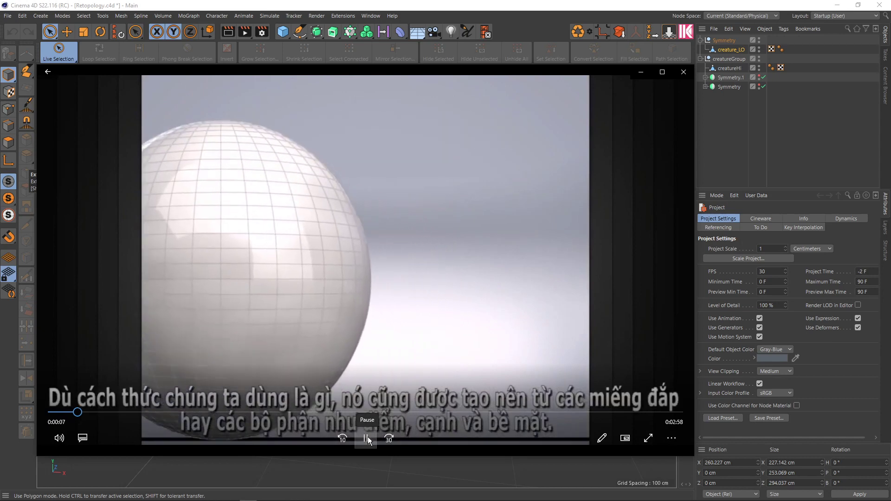
pyautogui.click(366, 438)
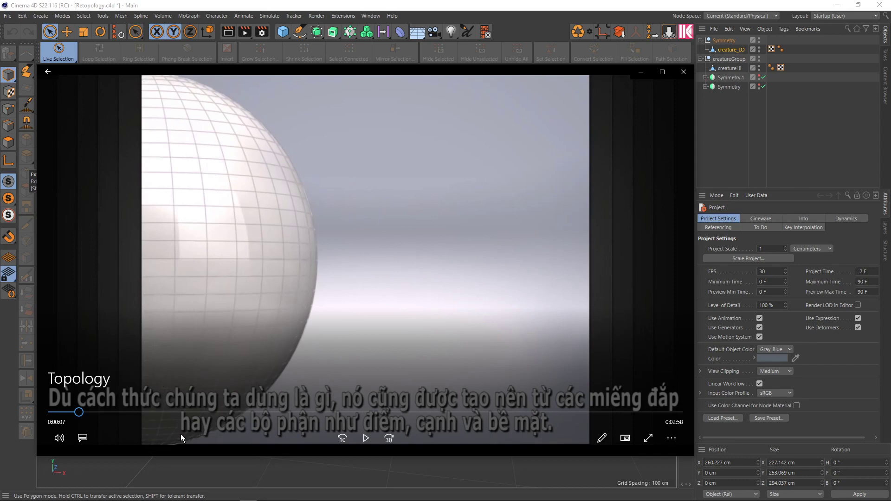
pyautogui.click(366, 439)
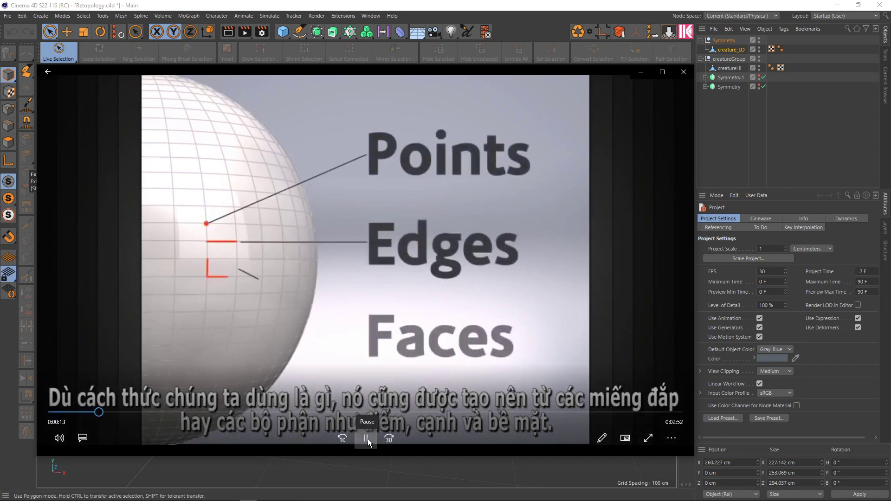
pyautogui.click(367, 438)
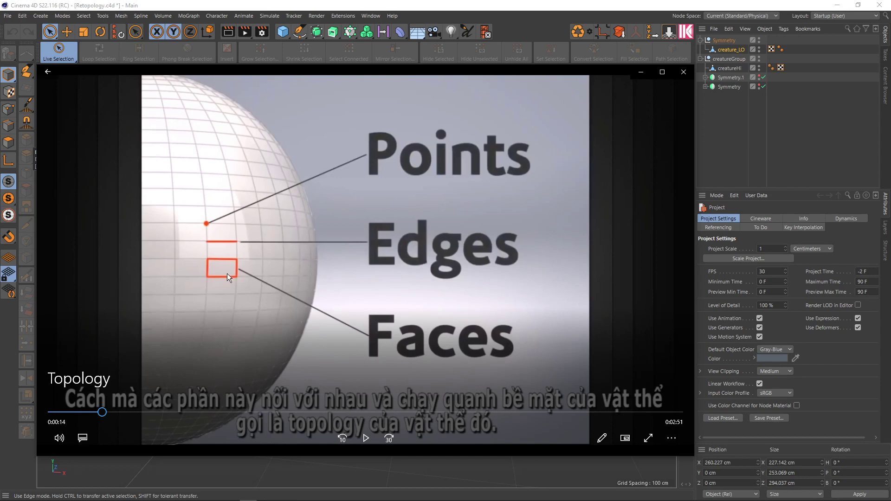
# Resume the tutorial, pause on the Topology Flow slide, then play on to Topology Types.
pyautogui.click(365, 436)
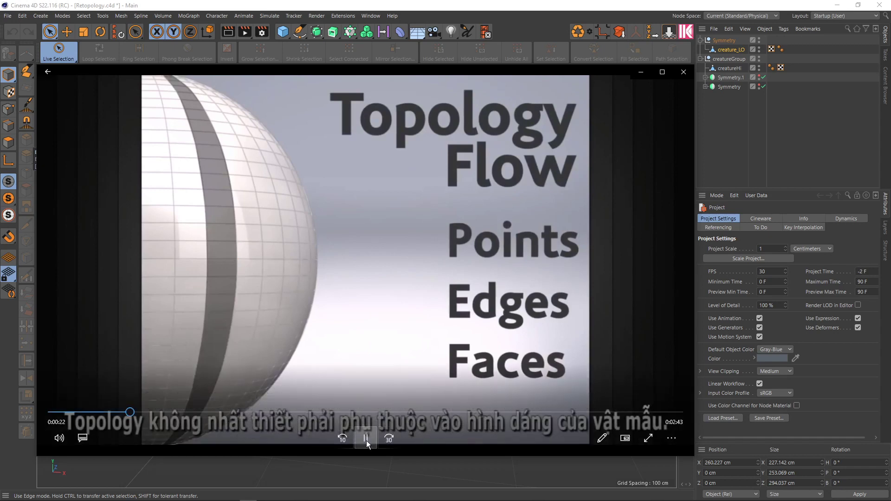
pyautogui.click(365, 438)
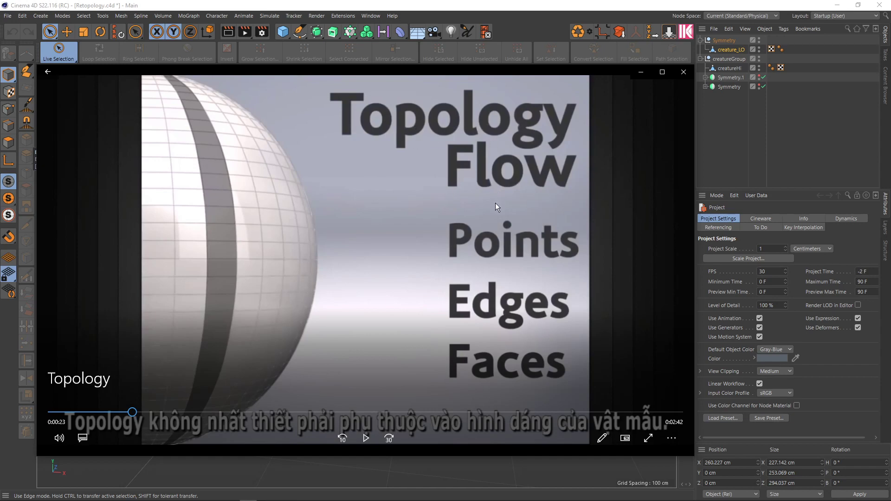
pyautogui.click(367, 438)
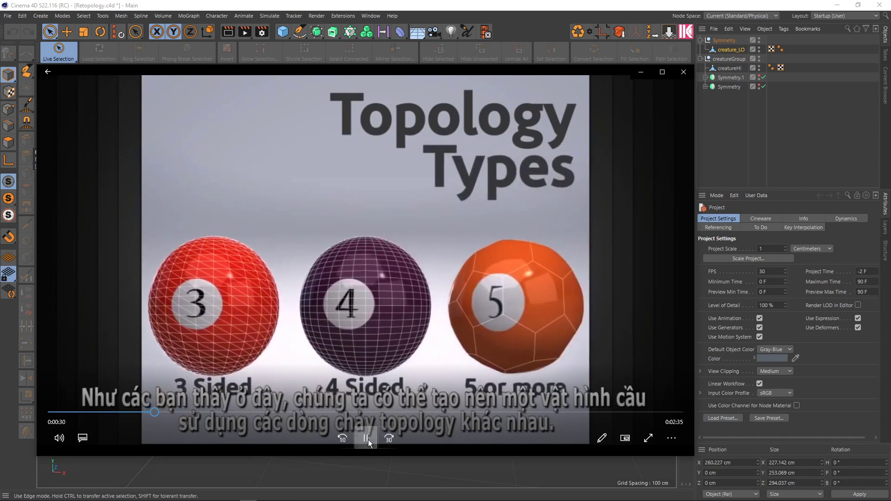
# Pause on the Topology Types slide at 0:00:30, then resume through Polygon Geometry.
pyautogui.click(367, 438)
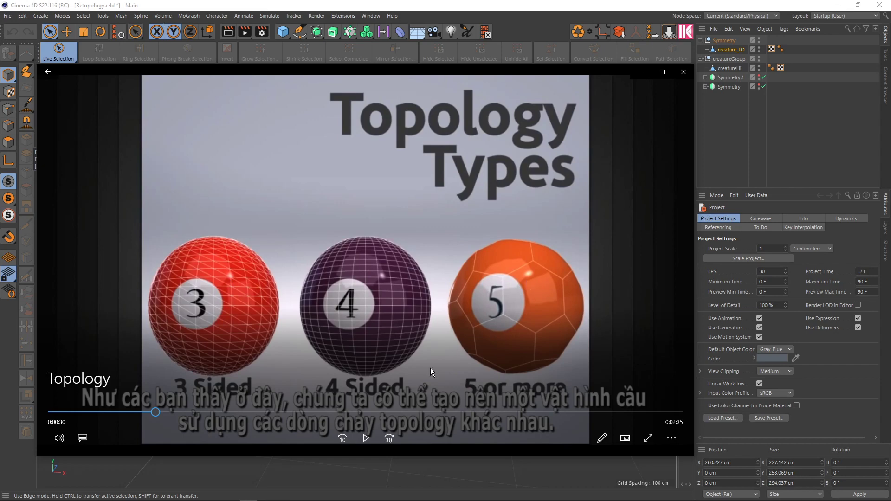
pyautogui.click(365, 437)
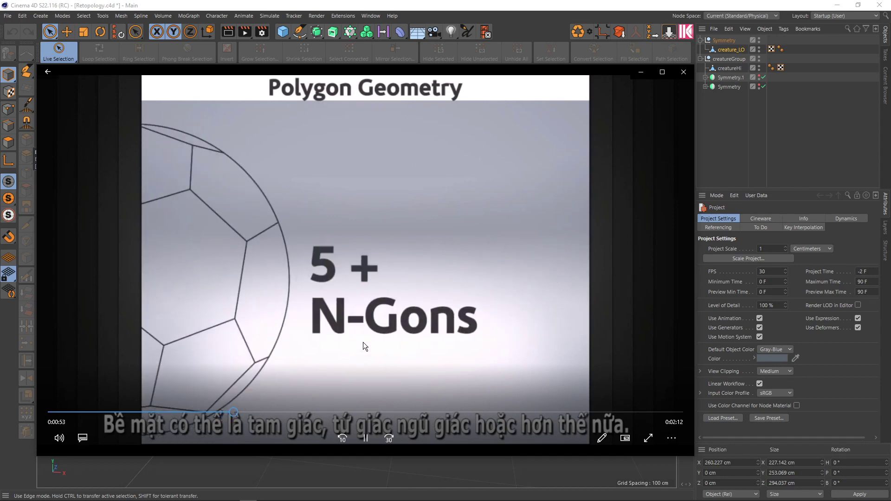
# Pause on the N-Gons slide at 0:00:55, then resume onto the Valence slide.
pyautogui.click(366, 432)
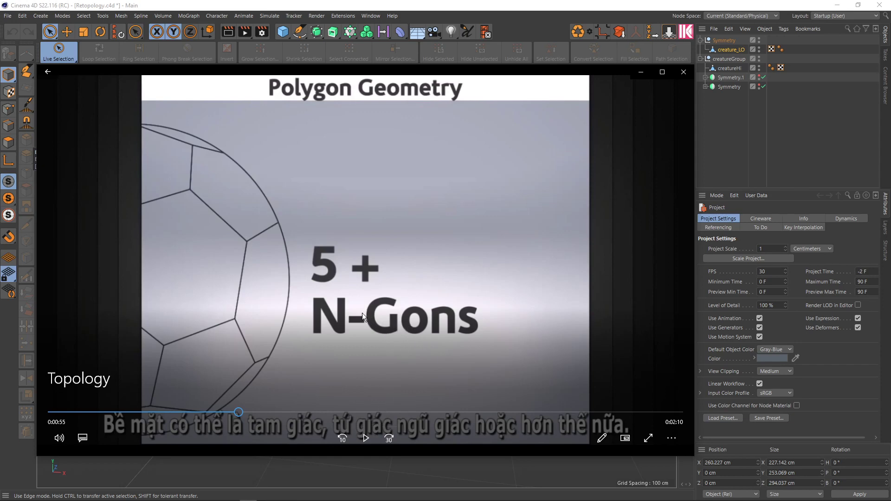
pyautogui.click(366, 433)
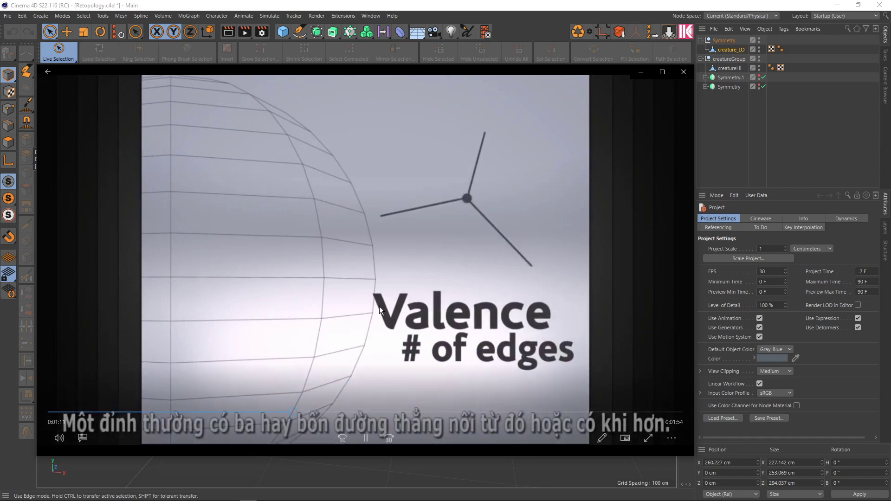
# Pause on the Valence slide, nudge back to the three-edge vertex example, and resume.
pyautogui.click(366, 440)
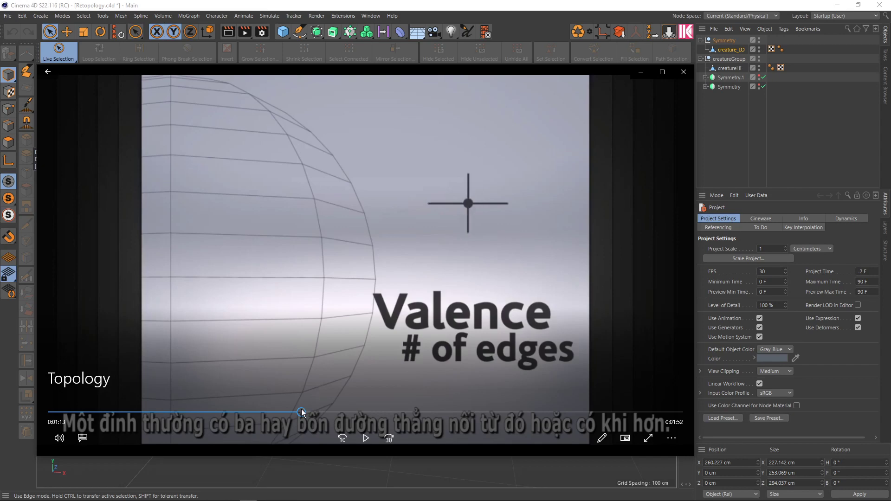
pyautogui.moveTo(302, 412); pyautogui.dragTo(297, 412)
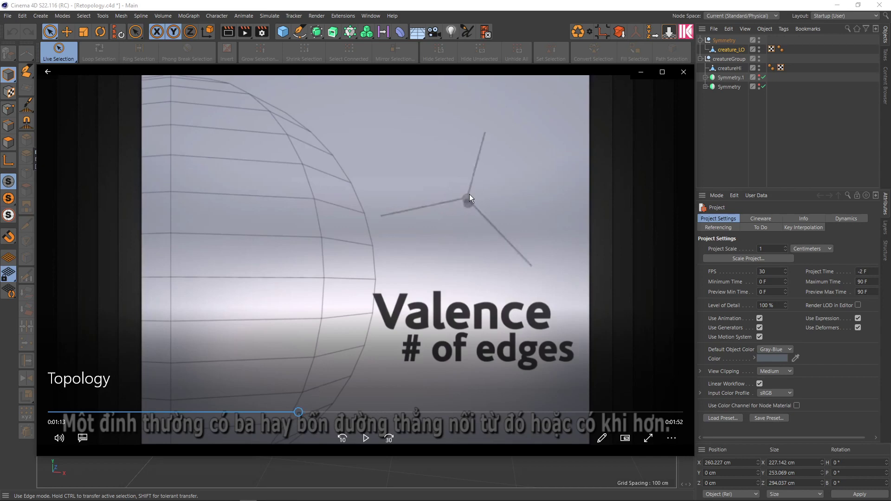
pyautogui.click(367, 440)
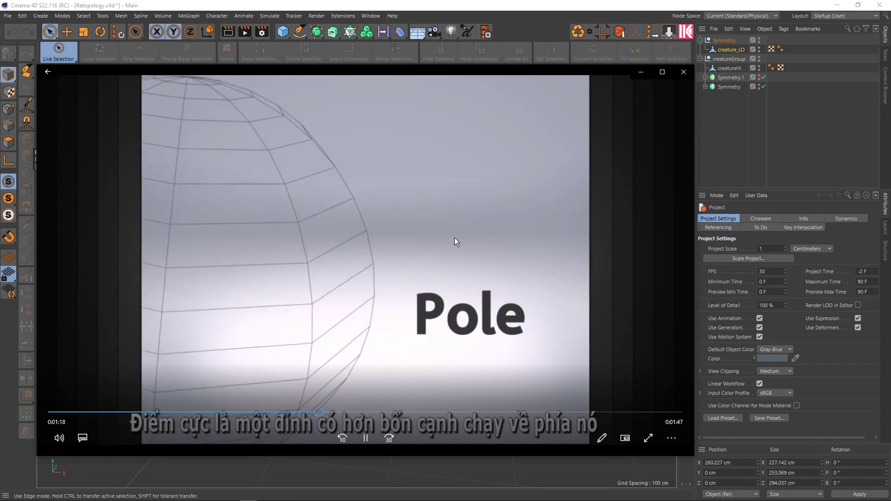
# Pause at 0:01:21 on the Pole slide and 0:01:47 on the pole close-up, then resume.
pyautogui.click(363, 443)
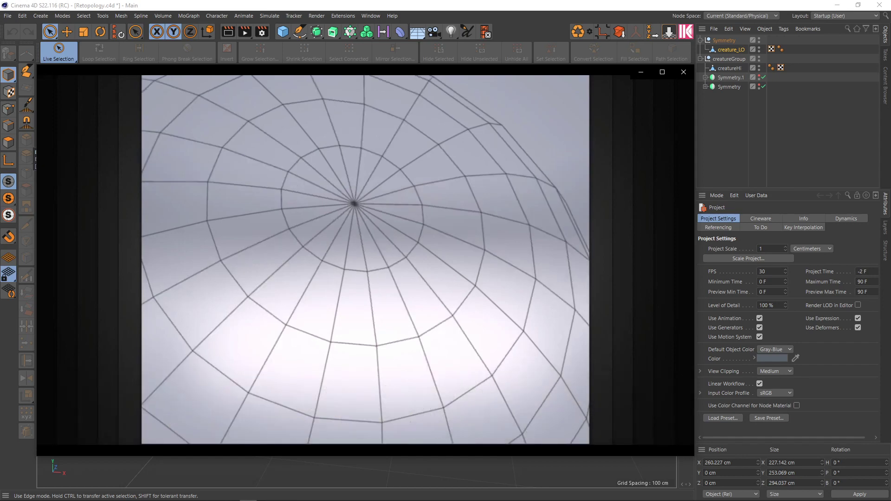
pyautogui.click(366, 438)
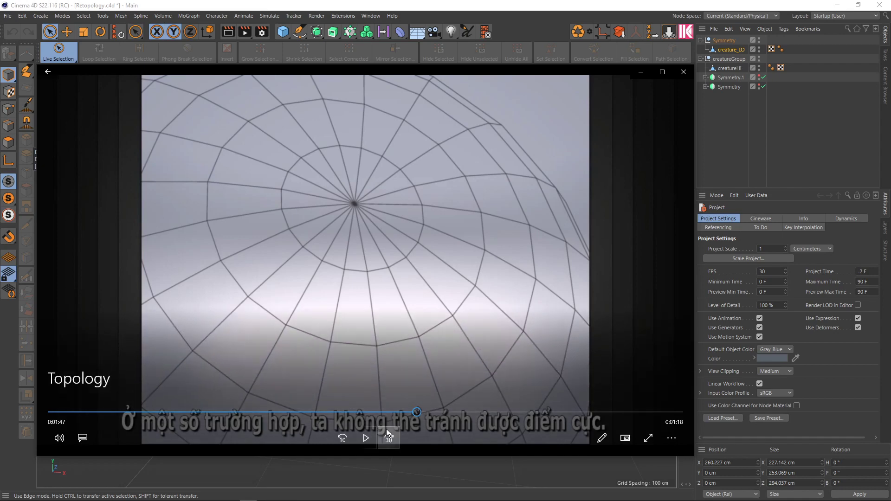
pyautogui.click(367, 442)
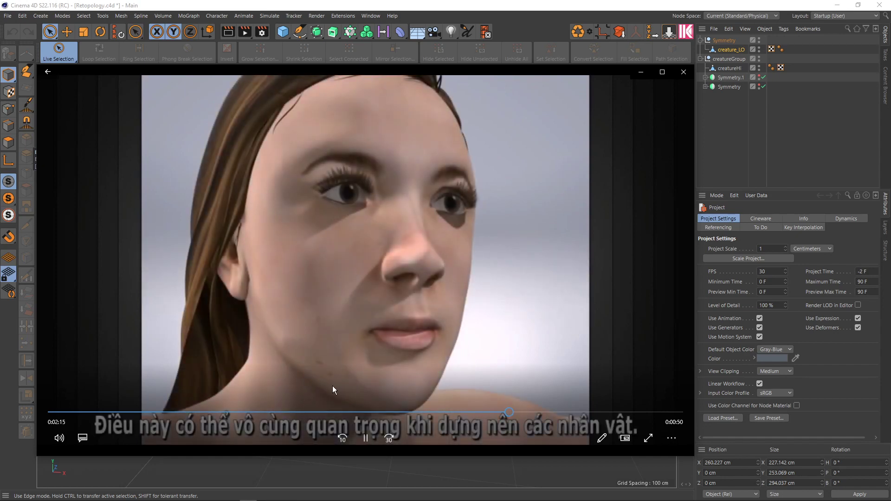
# Pause on the character face and its wireframe, then stop at 0:02:47 on the face-muscle shot.
pyautogui.click(365, 439)
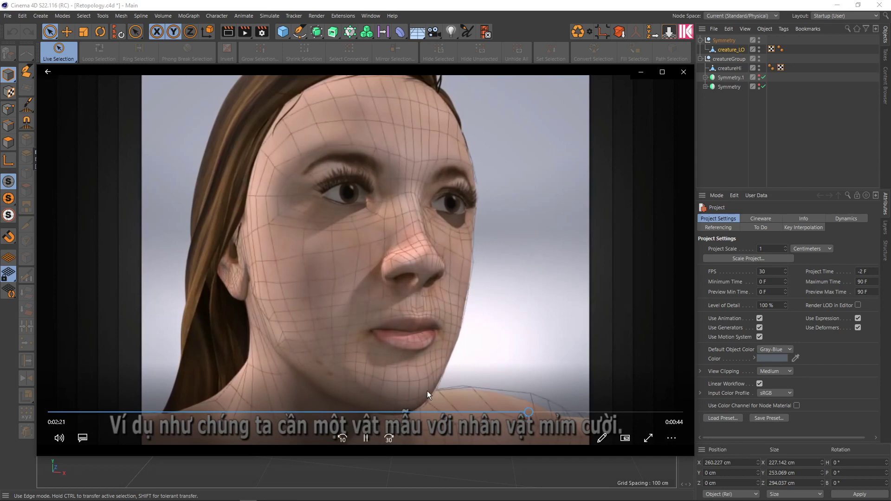
pyautogui.click(382, 422)
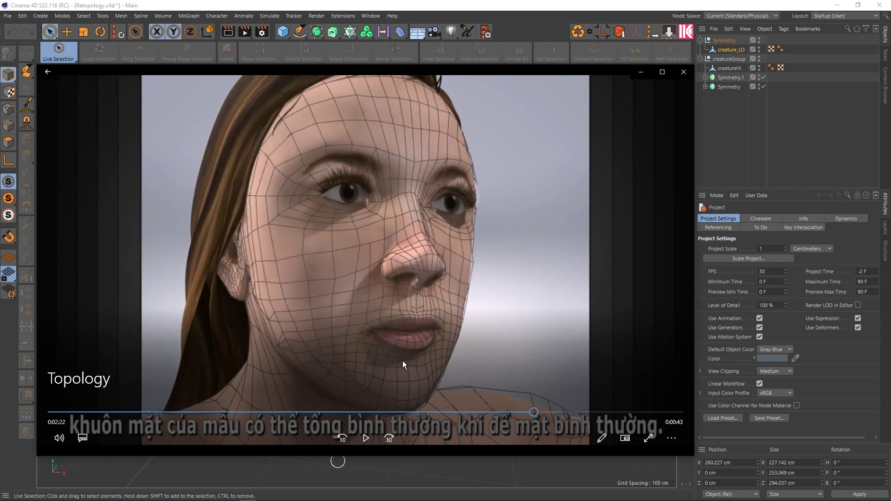
pyautogui.click(377, 417)
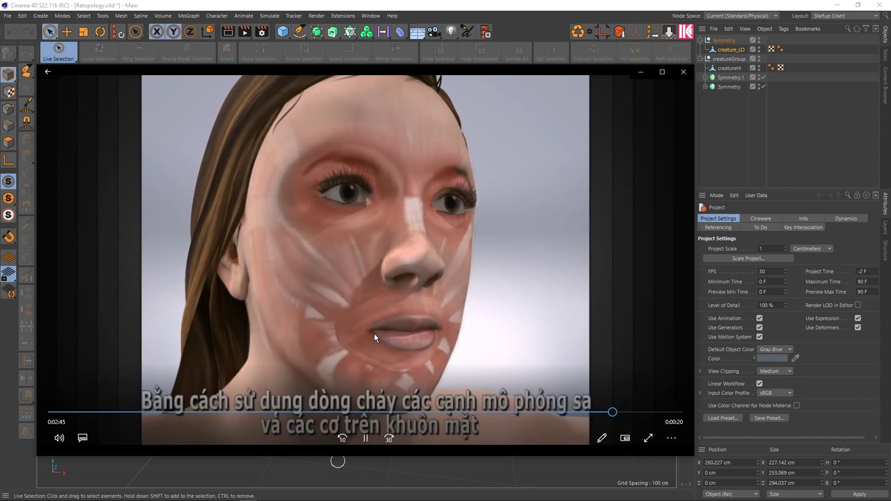
pyautogui.click(365, 438)
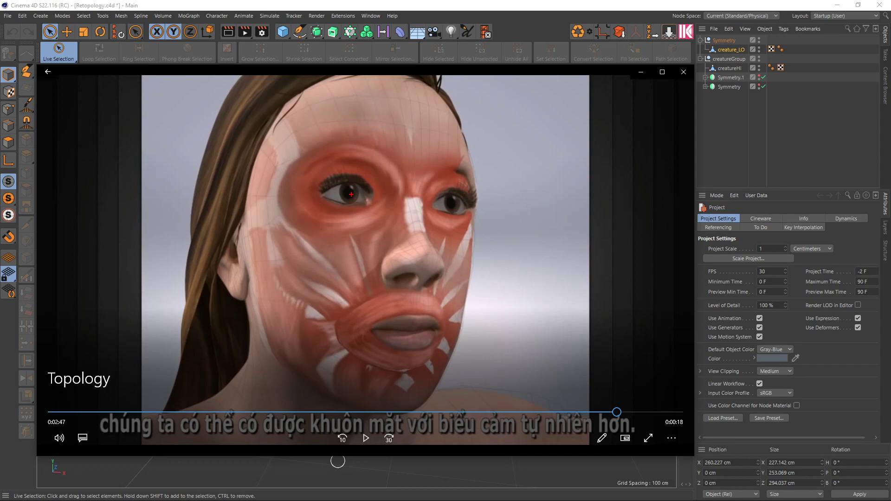
# Draw red radial lines and a concentric outer loop around the eye.
pyautogui.moveTo(351, 193); pyautogui.dragTo(321, 144)
pyautogui.moveTo(352, 194); pyautogui.dragTo(385, 149)
pyautogui.moveTo(352, 193)
pyautogui.mouseDown()
pyautogui.moveTo(314, 216)
pyautogui.moveTo(353, 227)
pyautogui.moveTo(378, 207)
pyautogui.moveTo(319, 187)
pyautogui.mouseUp()
pyautogui.moveTo(353, 216); pyautogui.dragTo(385, 199)
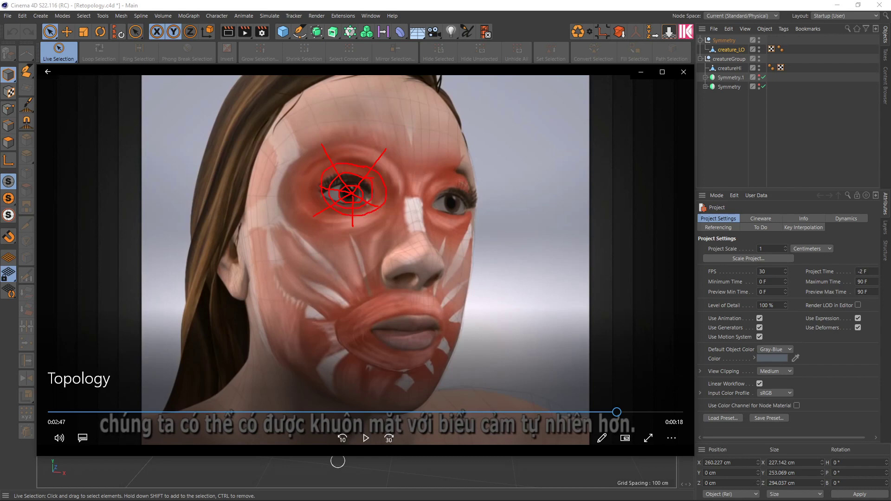
pyautogui.moveTo(323, 164); pyautogui.dragTo(305, 181)
pyautogui.moveTo(322, 220); pyautogui.dragTo(381, 166)
# Draw red radial lines and a lip loop on the mouth, plus a green arrow in the eye.
pyautogui.moveTo(414, 332); pyautogui.dragTo(433, 301)
pyautogui.moveTo(411, 333); pyautogui.dragTo(376, 298)
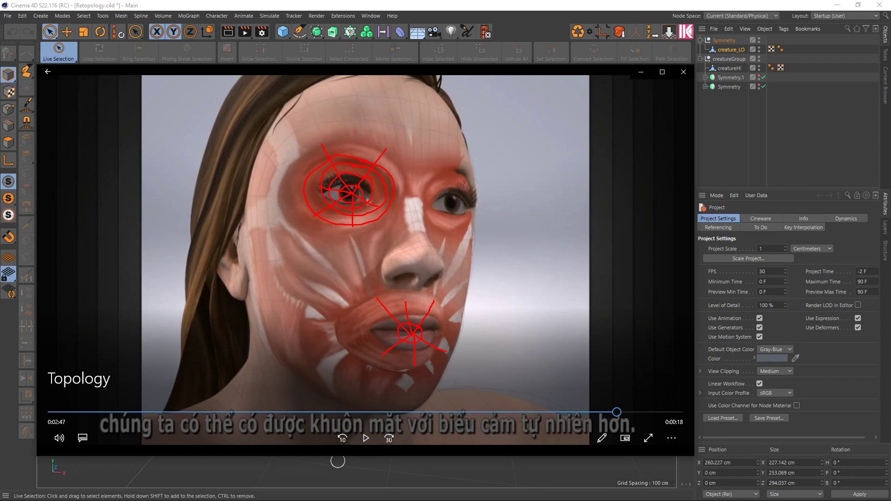
pyautogui.moveTo(382, 329); pyautogui.dragTo(412, 347)
pyautogui.moveTo(351, 192)
pyautogui.mouseDown()
pyautogui.moveTo(336, 171)
pyautogui.moveTo(346, 168)
pyautogui.moveTo(355, 192)
pyautogui.moveTo(374, 179)
pyautogui.moveTo(372, 204)
pyautogui.moveTo(353, 204)
pyautogui.moveTo(354, 215)
pyautogui.moveTo(329, 207)
pyautogui.moveTo(325, 187)
pyautogui.moveTo(331, 197)
pyautogui.mouseUp()
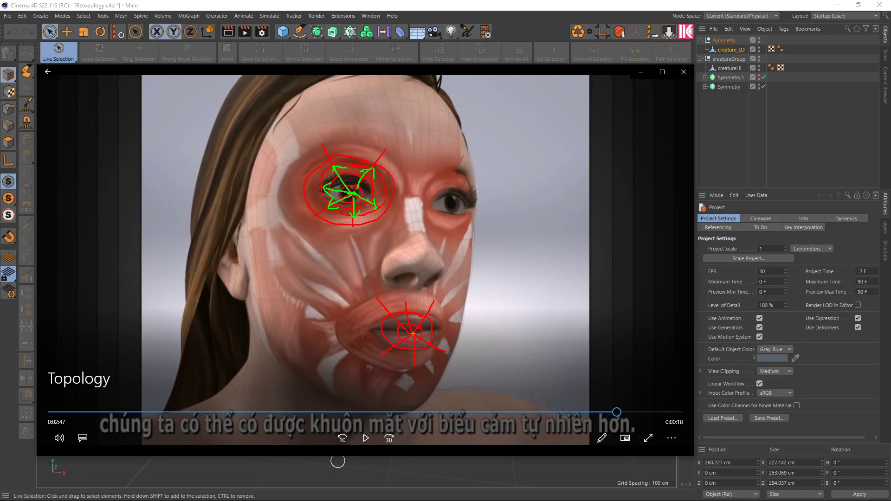
# Clear the annotations and review the face clips around 2:48 with play and pause.
pyautogui.press('Escape')
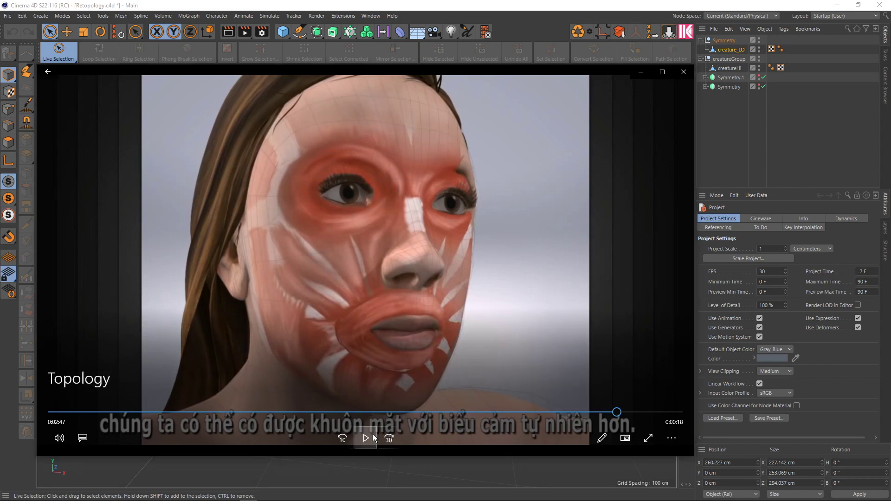
pyautogui.press('space')
pyautogui.click(366, 438)
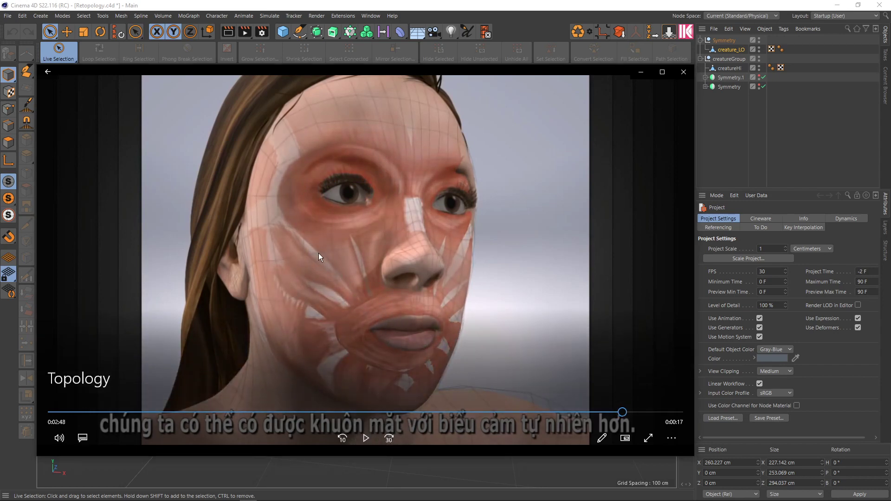
pyautogui.click(366, 438)
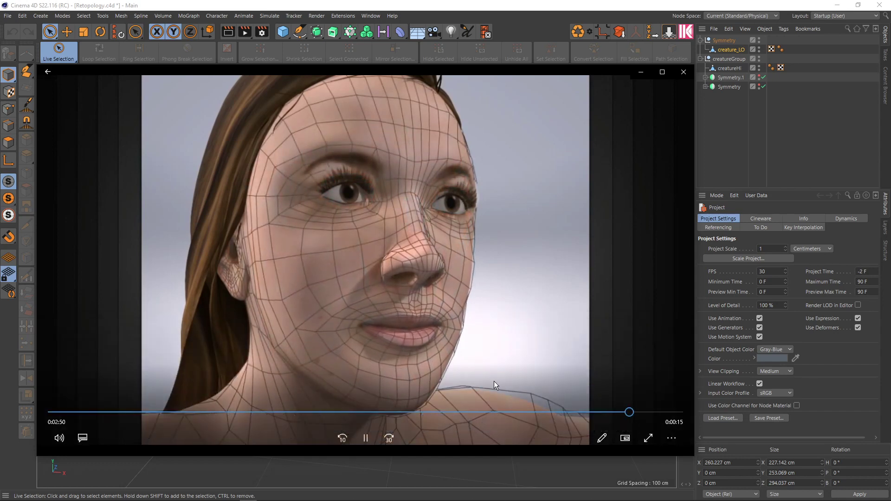
pyautogui.click(366, 438)
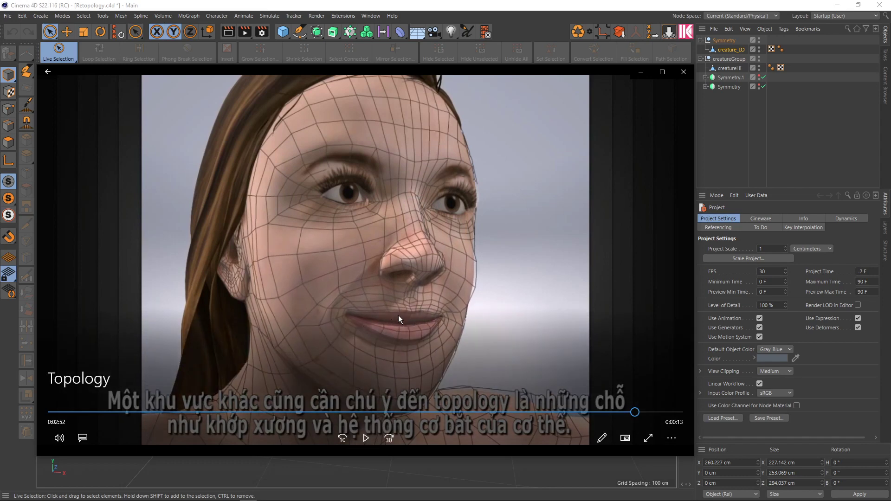
pyautogui.click(381, 422)
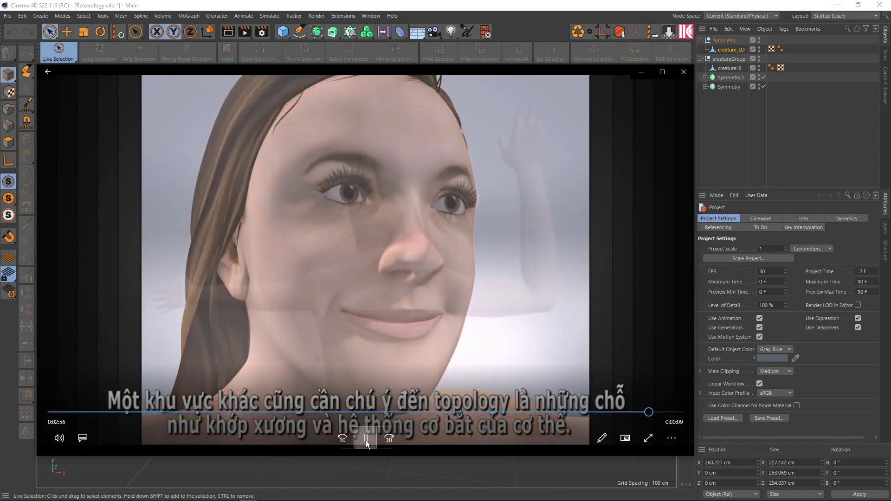
# Scrub between the wireframe topology shot, earlier face shots and the wireframe smiling face.
pyautogui.click(366, 438)
pyautogui.click(532, 411)
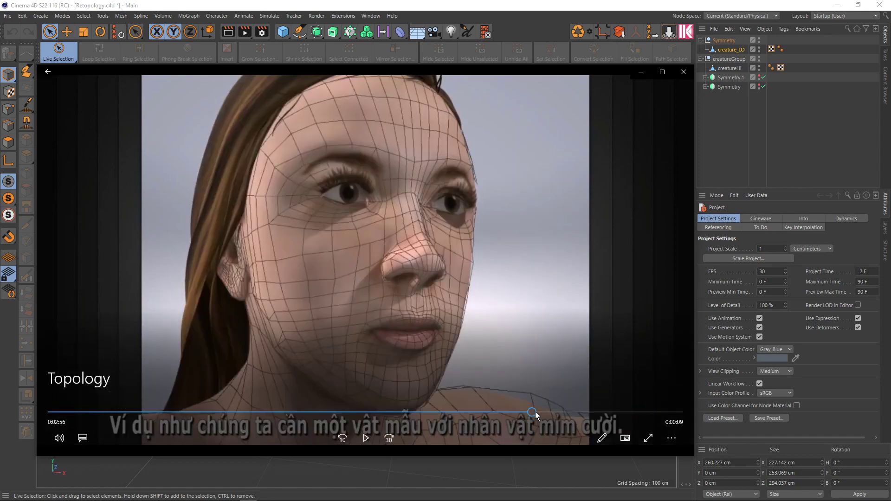
pyautogui.click(366, 438)
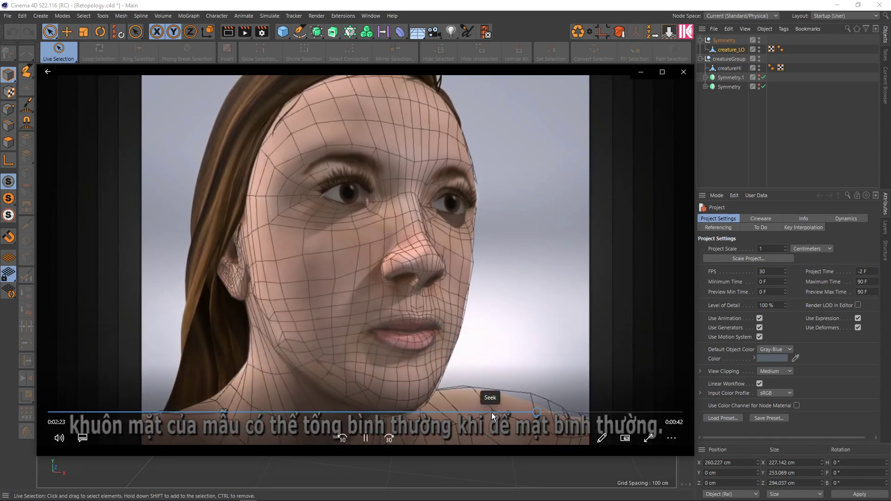
pyautogui.click(484, 411)
pyautogui.click(505, 411)
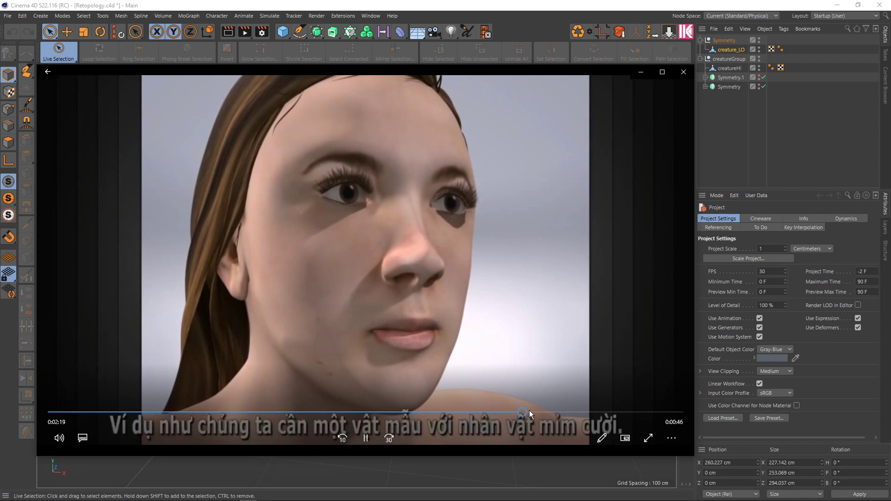
pyautogui.click(529, 411)
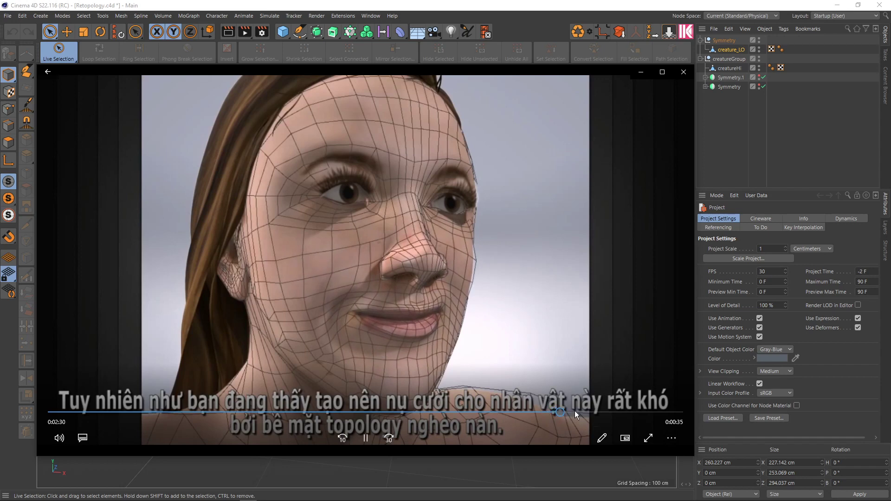
# Skip ahead past the muscle-flow shot and the figure's back, then play to 0:03:05.
pyautogui.click(578, 411)
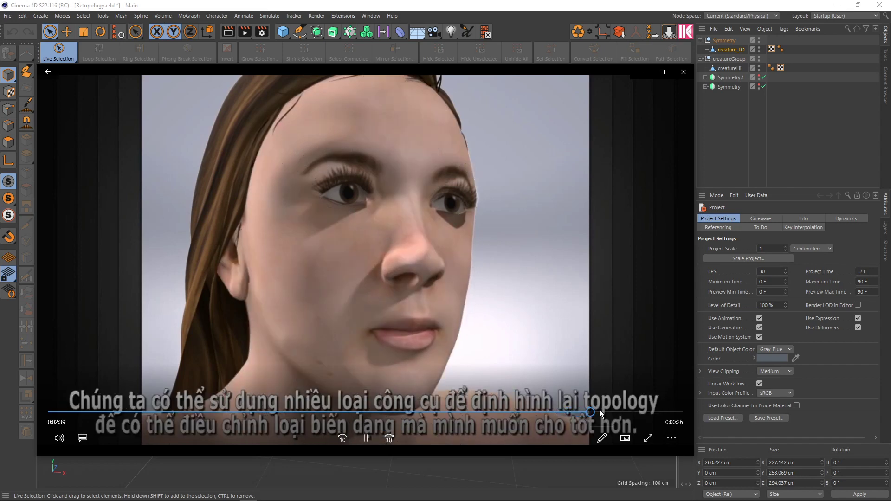
pyautogui.click(600, 412)
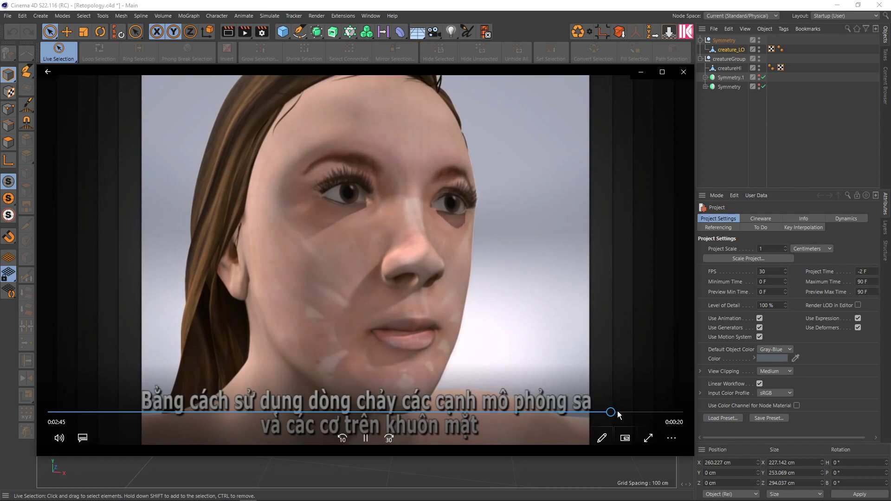
pyautogui.click(620, 412)
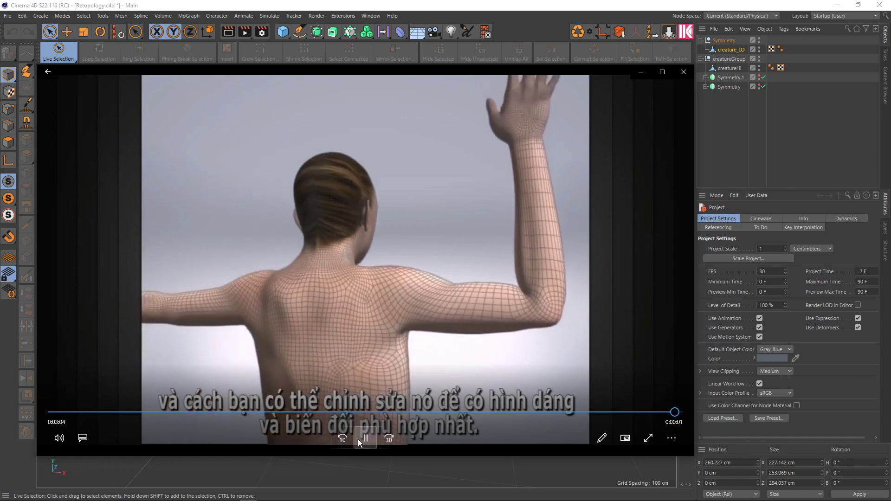
pyautogui.click(365, 438)
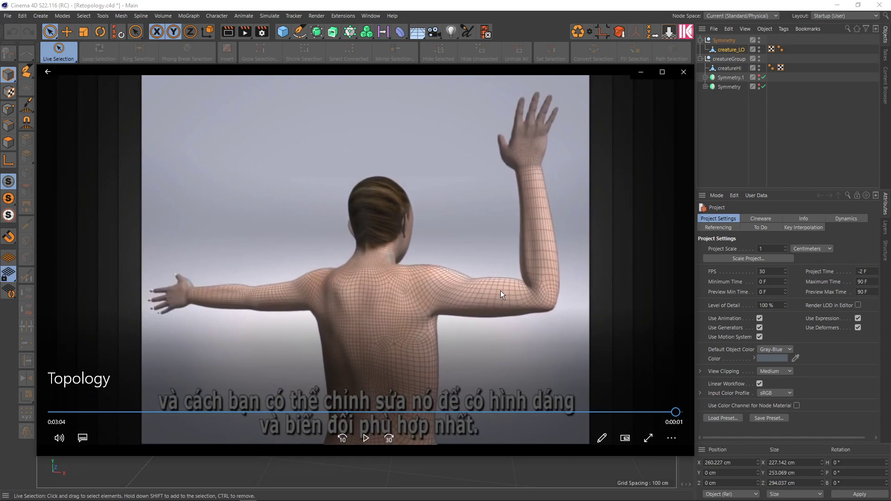
pyautogui.click(674, 412)
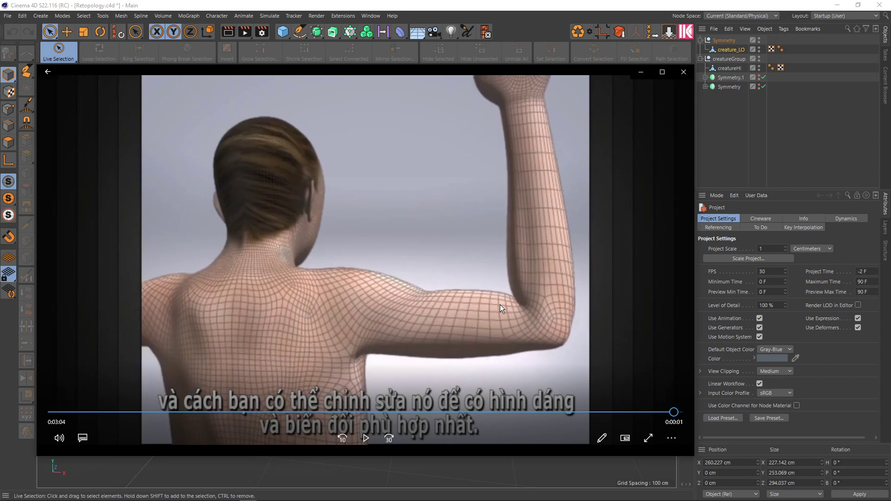
pyautogui.click(365, 438)
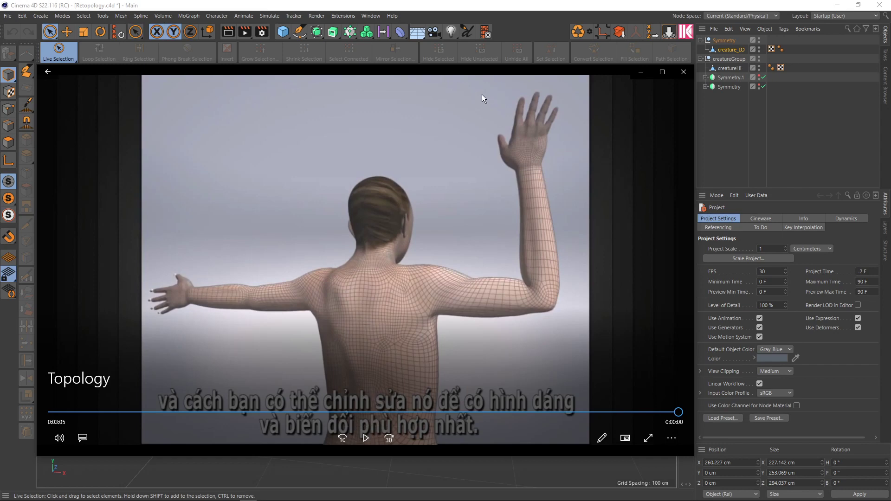
# Shift the video player window lower, then close it to reveal both creature meshes.
pyautogui.moveTo(471, 70); pyautogui.dragTo(494, 72)
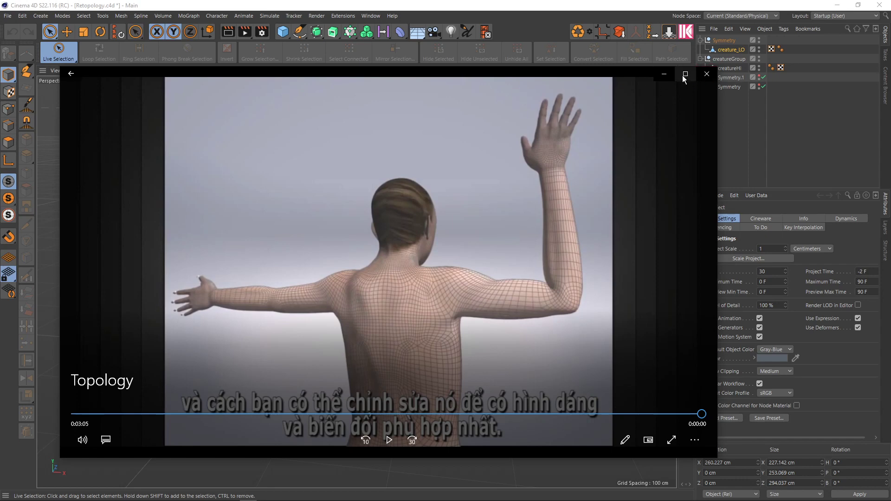
pyautogui.moveTo(602, 73); pyautogui.dragTo(589, 70)
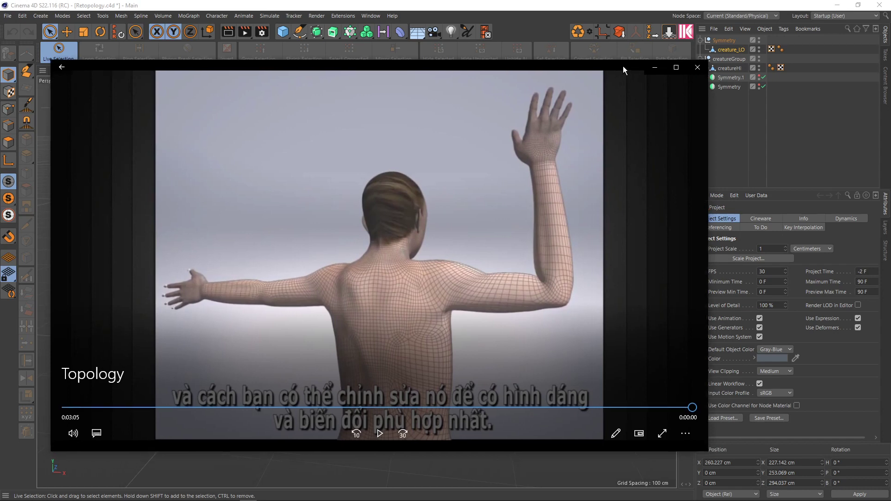
pyautogui.moveTo(623, 69); pyautogui.dragTo(640, 135)
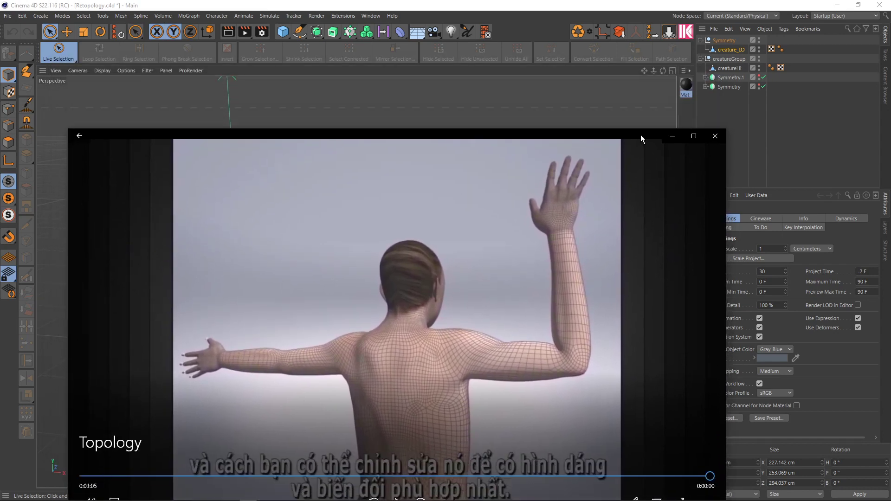
pyautogui.click(710, 135)
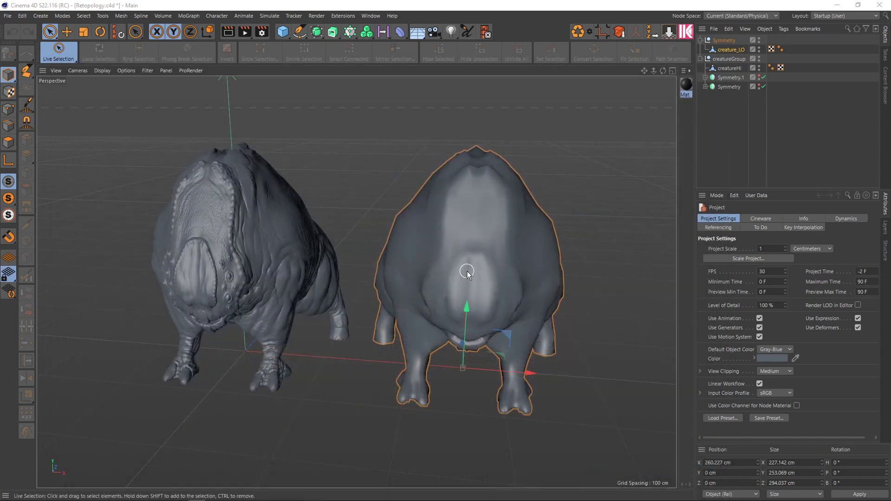
# Zoom and orbit to a close three-quarter view of creatureHi beside the low-poly creature_LO.
pyautogui.scroll(2, 464, 270)
pyautogui.scroll(2, 464, 272)
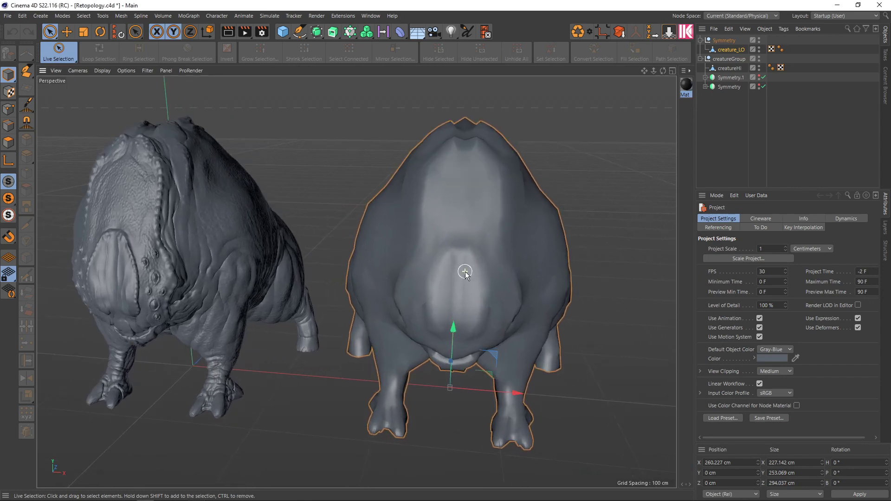
pyautogui.scroll(1, 468, 270)
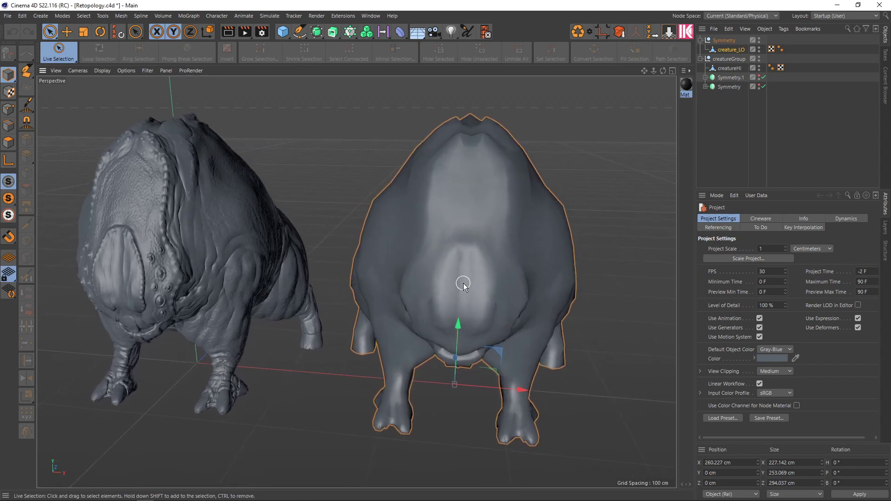
pyautogui.moveTo(477, 290)
pyautogui.keyDown('alt'); pyautogui.mouseDown()
pyautogui.moveTo(516, 265)
pyautogui.moveTo(503, 275)
pyautogui.mouseUp(); pyautogui.keyUp('alt')
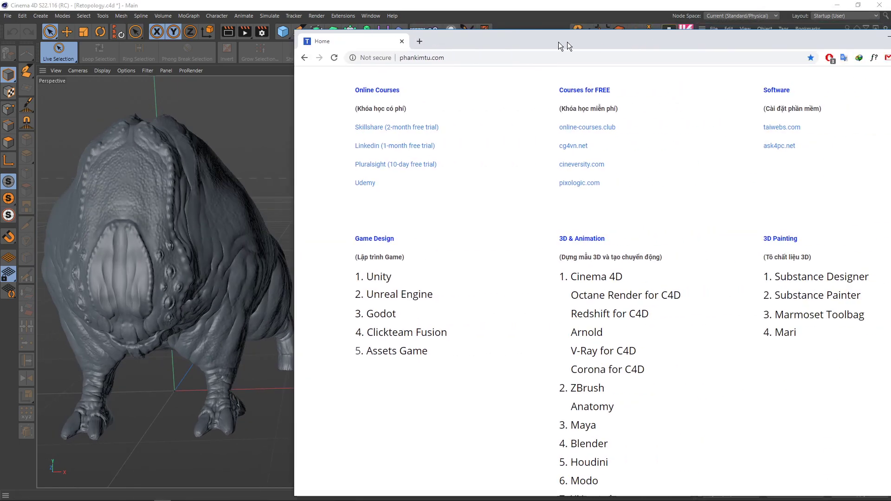
pyautogui.moveTo(562, 42)
pyautogui.mouseDown()
pyautogui.moveTo(414, 27)
pyautogui.moveTo(414, 42)
pyautogui.mouseUp()
pyautogui.scroll(-5, 413, 186)
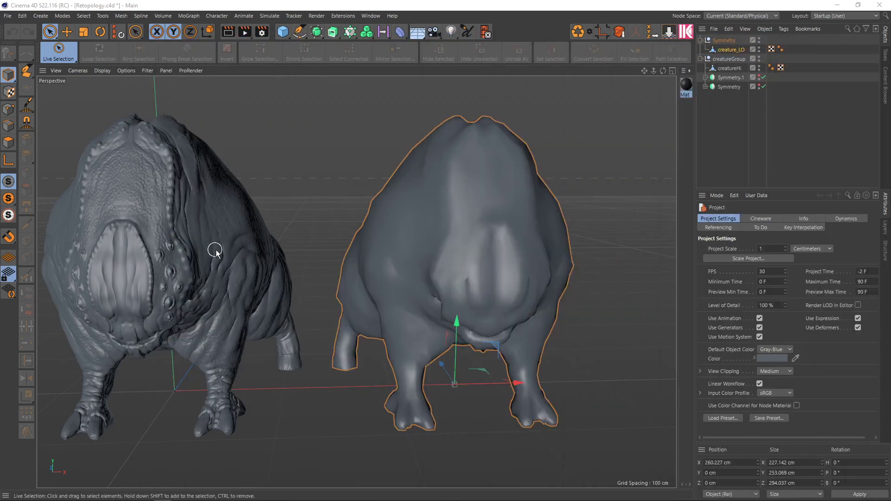
pyautogui.scroll(2, 235, 248)
pyautogui.scroll(1, 256, 247)
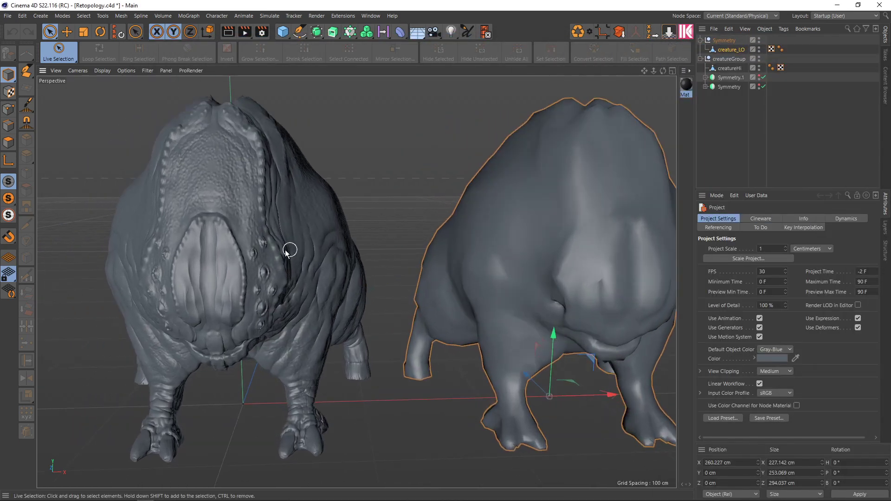
pyautogui.keyDown('alt'); pyautogui.moveTo(256, 247); pyautogui.dragTo(254, 266); pyautogui.keyUp('alt')
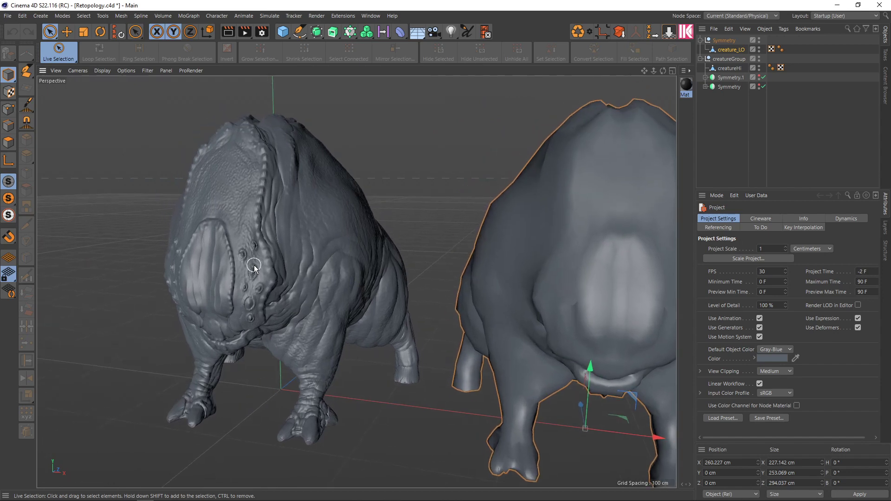
pyautogui.scroll(1, 256, 268)
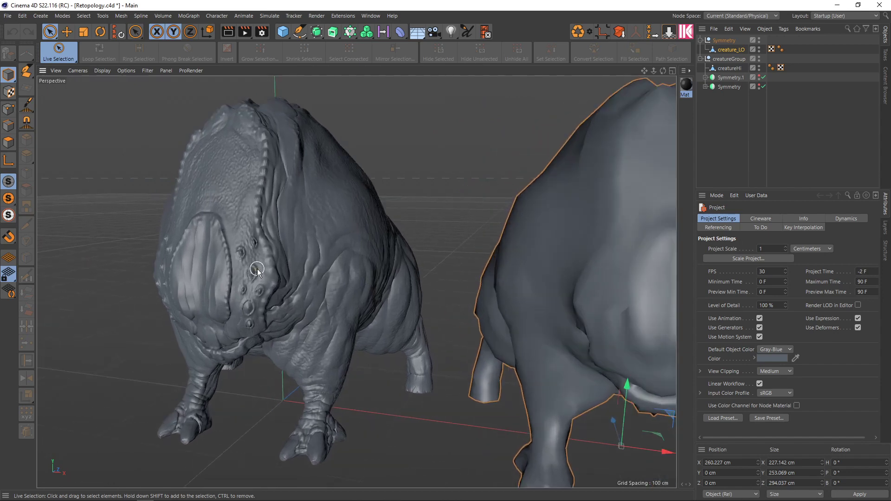
# Turn on Gouraud Shading (Lines) and zoom close onto creatureHi's dense, ring-bumped wireframe.
pyautogui.press('n')
pyautogui.press('b')
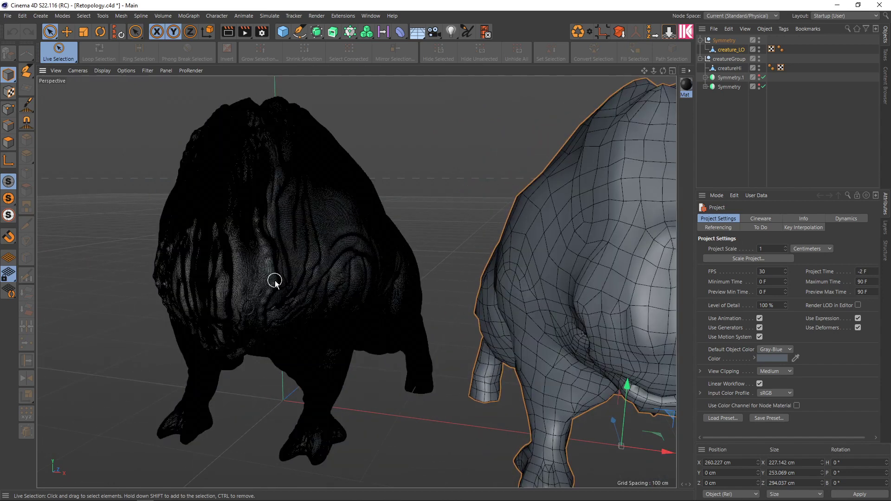
pyautogui.scroll(1, 258, 274)
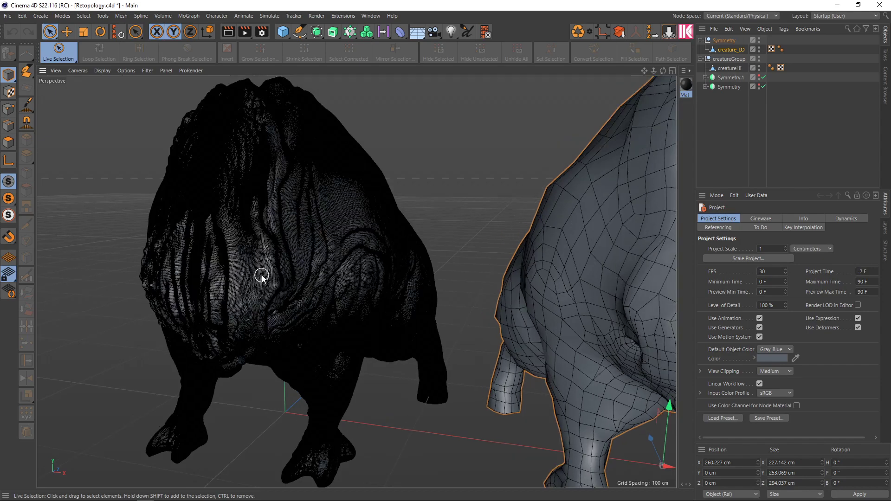
pyautogui.scroll(2, 260, 281)
pyautogui.scroll(2, 260, 282)
pyautogui.scroll(2, 260, 281)
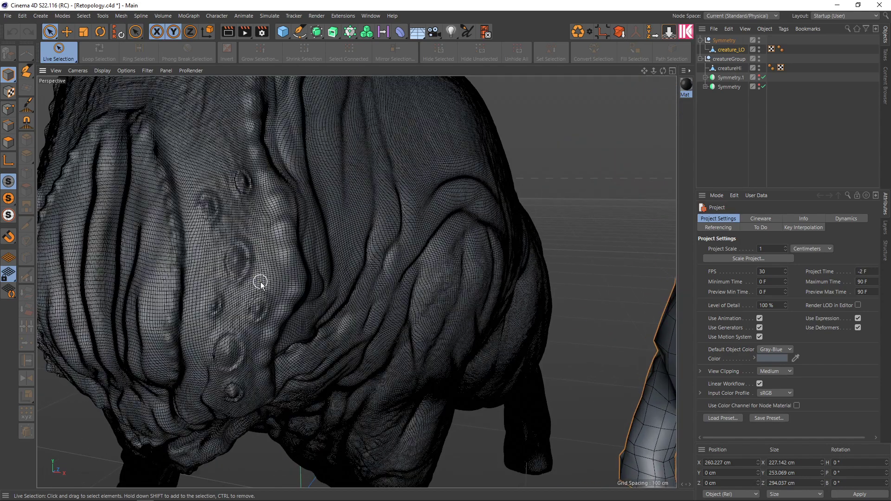
pyautogui.scroll(2, 260, 282)
pyautogui.scroll(-3, 260, 282)
pyautogui.scroll(2, 260, 282)
pyautogui.scroll(2, 260, 282)
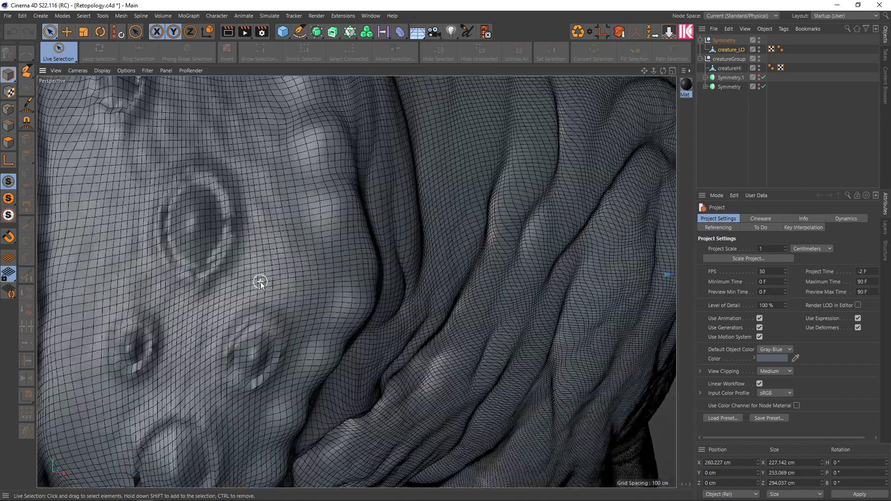
pyautogui.scroll(3, 261, 282)
pyautogui.scroll(-2, 261, 282)
pyautogui.scroll(3, 260, 282)
pyautogui.scroll(-3, 261, 283)
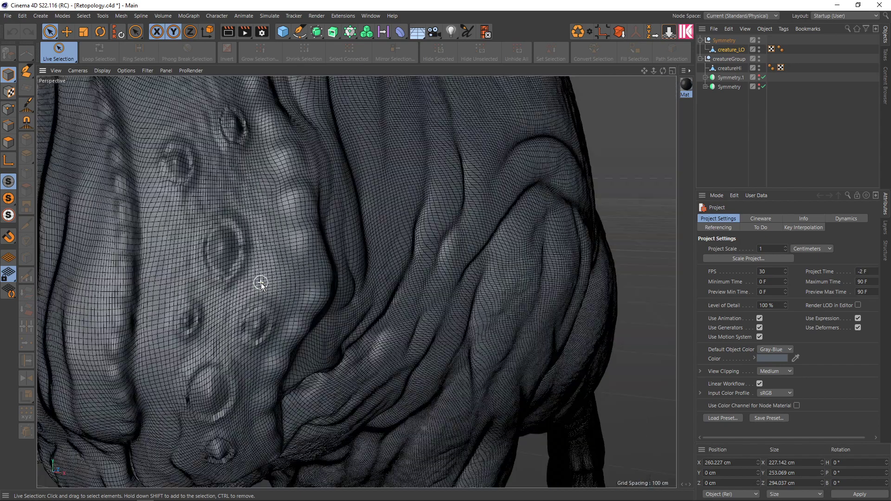
pyautogui.scroll(-2, 261, 282)
pyautogui.rightClick(723, 49)
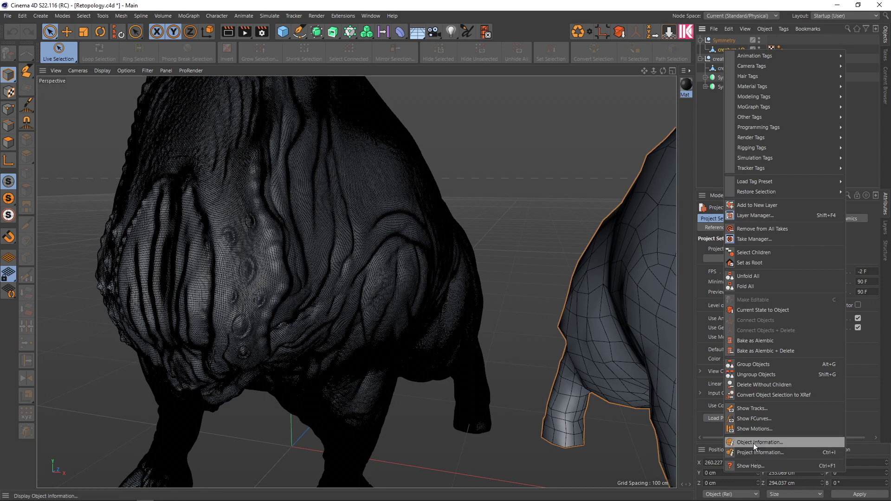
pyautogui.click(766, 441)
pyautogui.moveTo(759, 418)
pyautogui.mouseDown()
pyautogui.moveTo(584, 296)
pyautogui.moveTo(536, 196)
pyautogui.mouseUp()
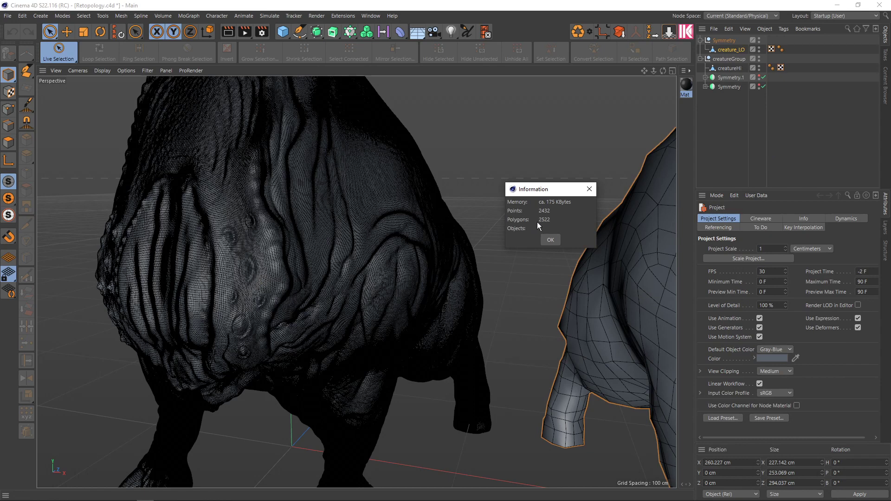
pyautogui.click(588, 189)
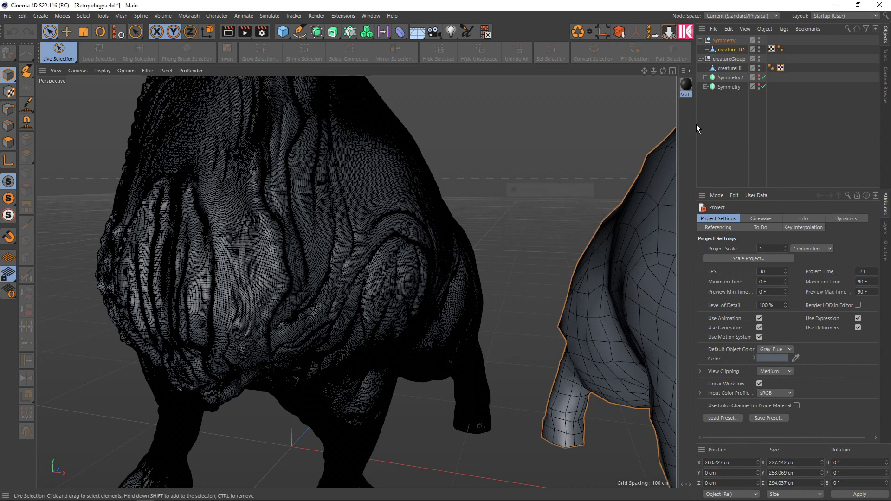
pyautogui.click(730, 68)
pyautogui.rightClick(729, 69)
pyautogui.click(763, 458)
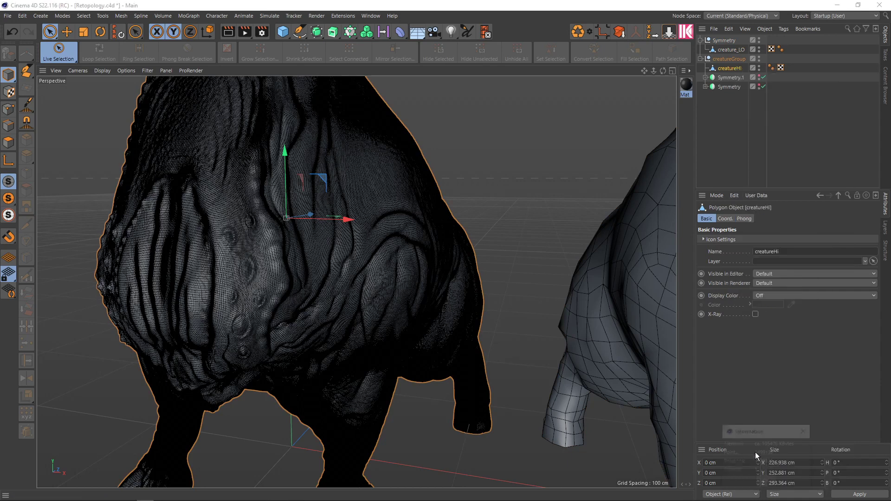
pyautogui.moveTo(756, 433)
pyautogui.mouseDown()
pyautogui.moveTo(663, 353)
pyautogui.moveTo(513, 193)
pyautogui.mouseUp()
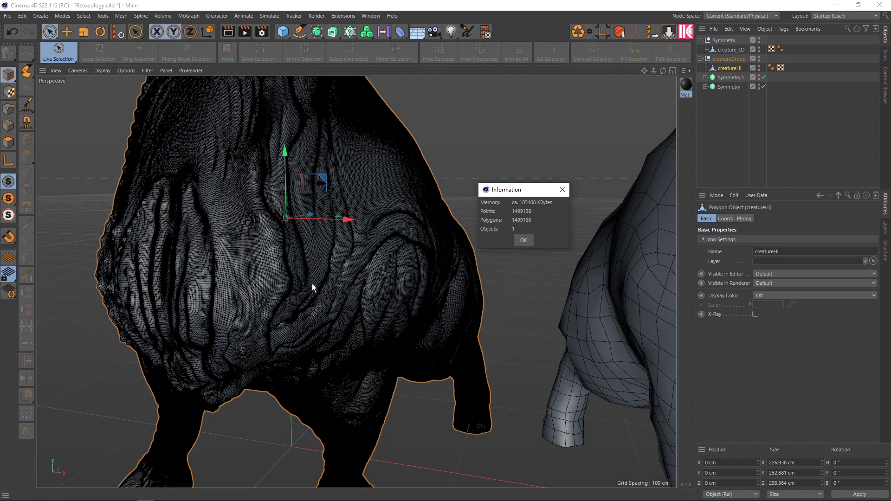
pyautogui.click(523, 240)
pyautogui.keyDown('alt'); pyautogui.moveTo(490, 230); pyautogui.dragTo(360, 290); pyautogui.keyUp('alt')
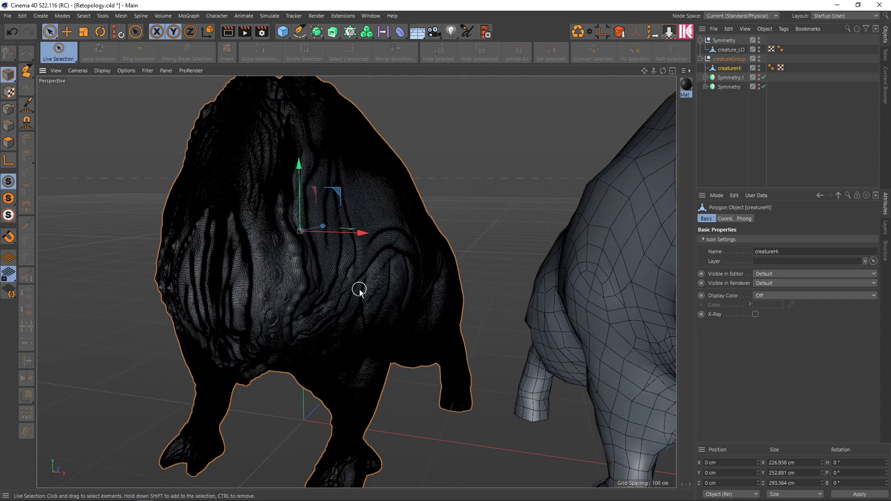
pyautogui.scroll(2, 357, 289)
pyautogui.scroll(2, 393, 294)
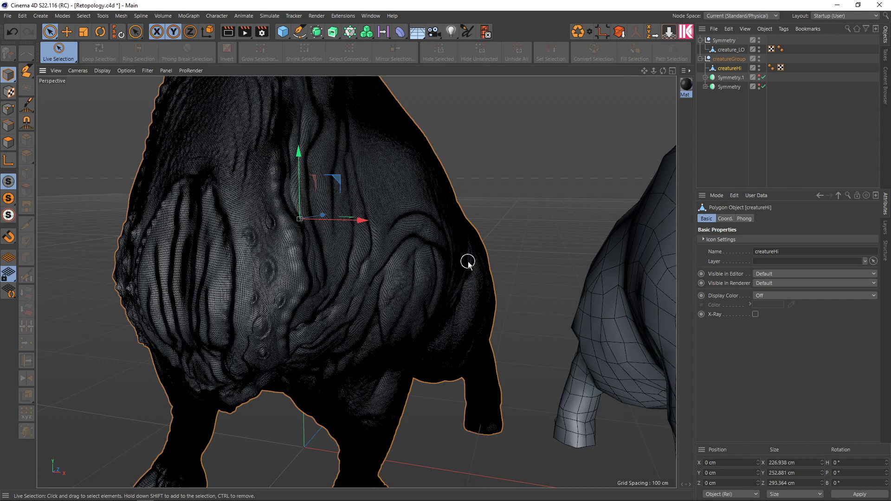
# Switch to plain Gouraud Shading, deselect creatureHi, and zoom toward a frontal view.
pyautogui.press('n')
pyautogui.press('a')
pyautogui.click(509, 239)
pyautogui.scroll(1, 464, 246)
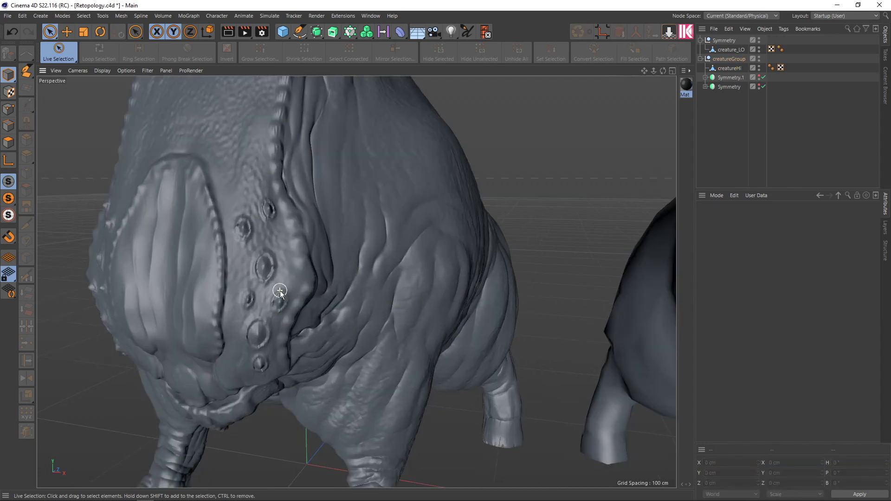
pyautogui.scroll(1, 282, 293)
pyautogui.scroll(1, 299, 296)
pyautogui.moveTo(299, 297)
pyautogui.keyDown('alt'); pyautogui.mouseDown()
pyautogui.moveTo(364, 292)
pyautogui.moveTo(386, 269)
pyautogui.moveTo(369, 256)
pyautogui.moveTo(276, 268)
pyautogui.moveTo(288, 255)
pyautogui.moveTo(491, 299)
pyautogui.moveTo(331, 294)
pyautogui.moveTo(285, 280)
pyautogui.moveTo(287, 272)
pyautogui.moveTo(307, 280)
pyautogui.moveTo(299, 277)
pyautogui.moveTo(342, 261)
pyautogui.moveTo(363, 265)
pyautogui.moveTo(257, 284)
pyautogui.moveTo(463, 279)
pyautogui.moveTo(295, 285)
pyautogui.mouseUp(); pyautogui.keyUp('alt')
# Orbit and zoom for a close frontal look at the creature's head.
pyautogui.scroll(-2, 296, 287)
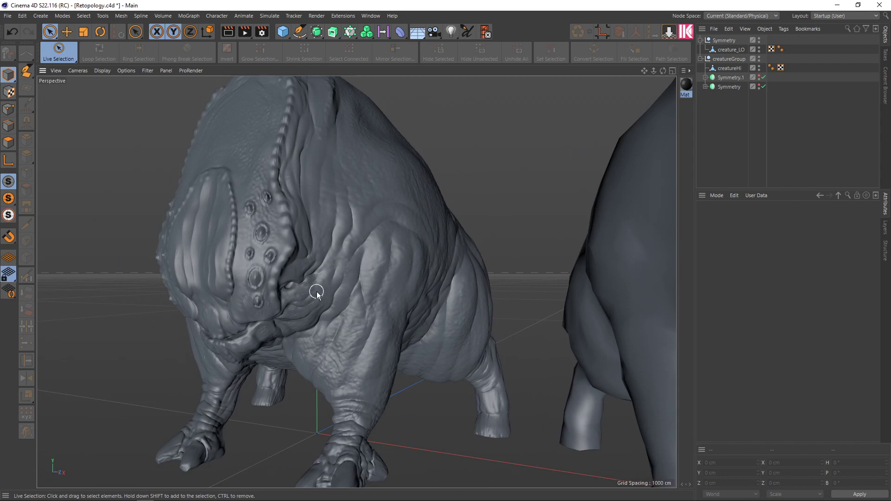
pyautogui.scroll(2, 316, 292)
pyautogui.scroll(2, 302, 291)
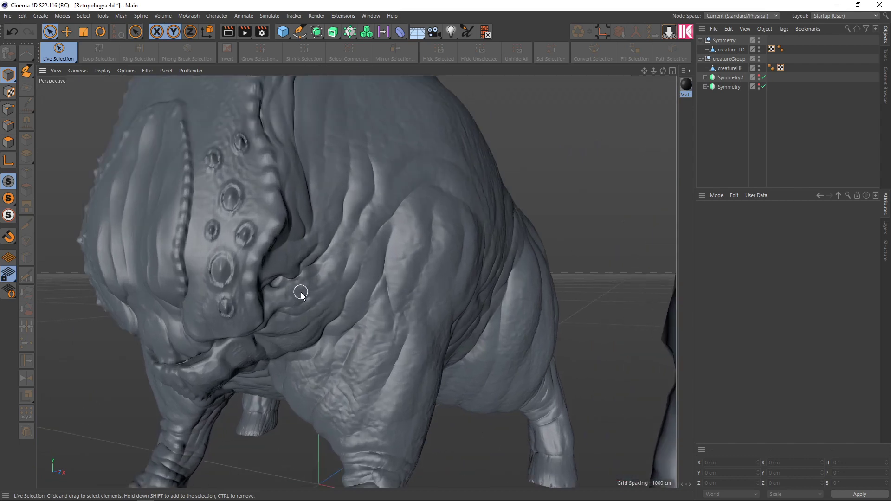
pyautogui.moveTo(300, 292)
pyautogui.keyDown('alt'); pyautogui.mouseDown()
pyautogui.moveTo(440, 285)
pyautogui.moveTo(341, 293)
pyautogui.mouseUp(); pyautogui.keyUp('alt')
pyautogui.scroll(-1, 337, 292)
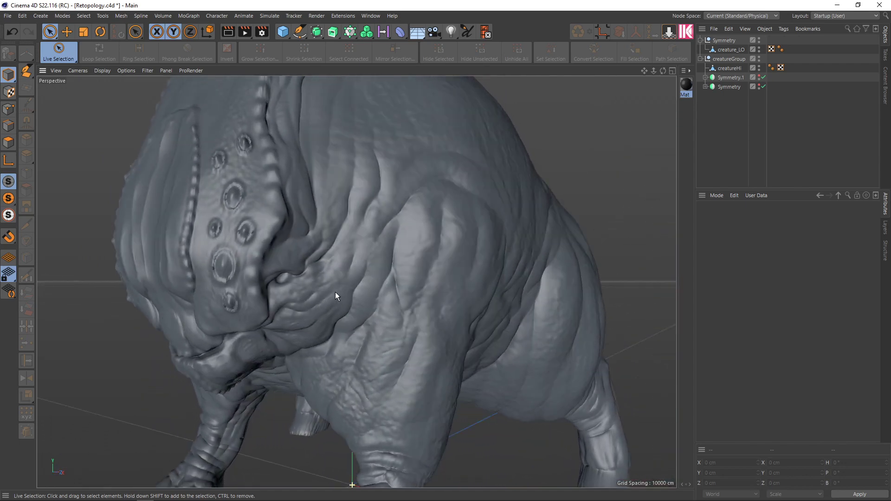
pyautogui.scroll(-2, 335, 291)
pyautogui.scroll(-1, 333, 294)
pyautogui.scroll(2, 333, 293)
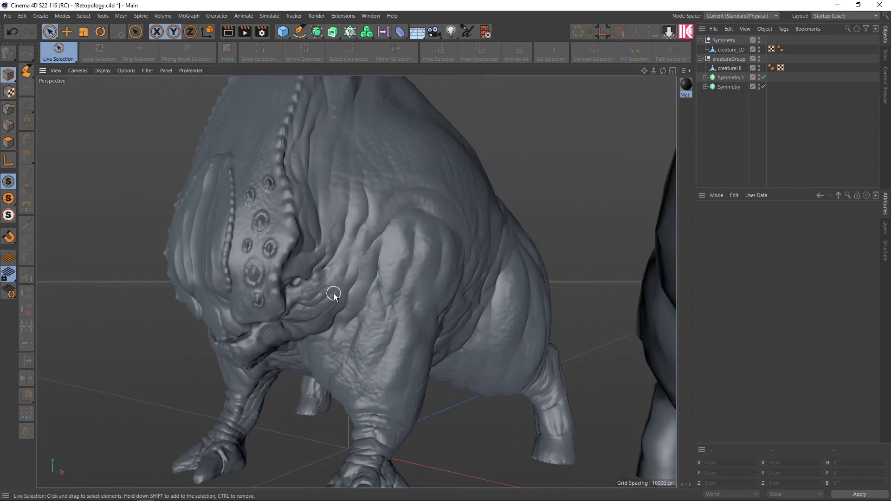
pyautogui.scroll(2, 333, 293)
pyautogui.moveTo(333, 293)
pyautogui.keyDown('alt'); pyautogui.mouseDown()
pyautogui.moveTo(378, 281)
pyautogui.moveTo(437, 290)
pyautogui.moveTo(335, 295)
pyautogui.mouseUp(); pyautogui.keyUp('alt')
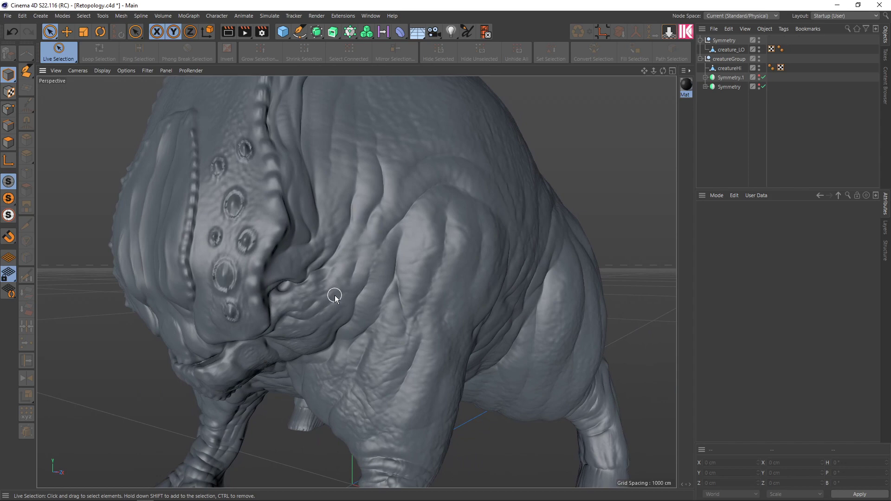
# Orbit between frontal and side-on views of the creature's head.
pyautogui.scroll(-2, 335, 295)
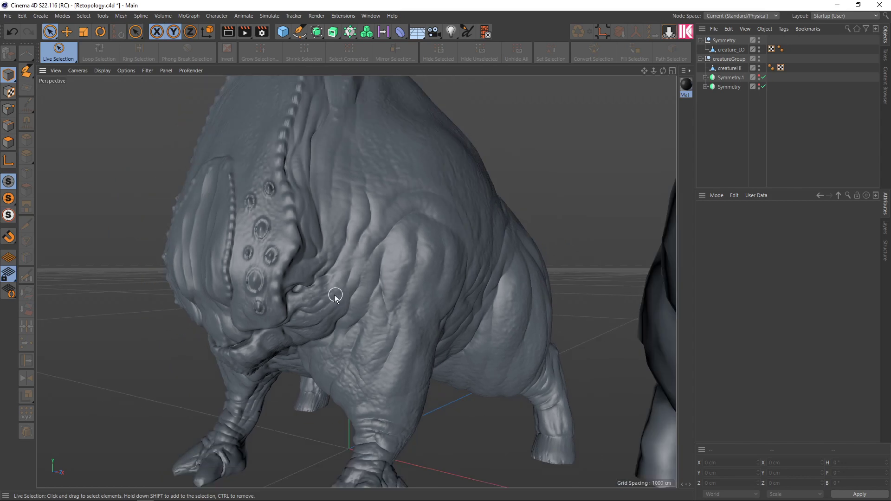
pyautogui.scroll(3, 301, 295)
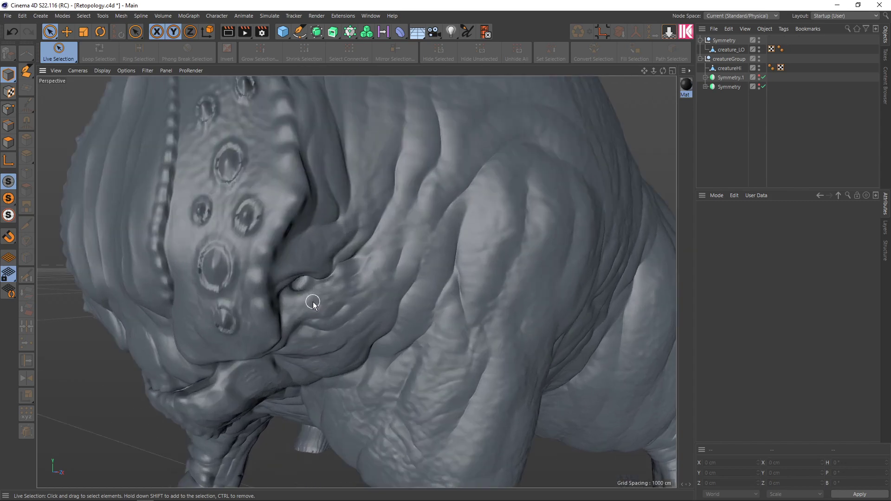
pyautogui.keyDown('alt'); pyautogui.moveTo(313, 301); pyautogui.dragTo(343, 305); pyautogui.keyUp('alt')
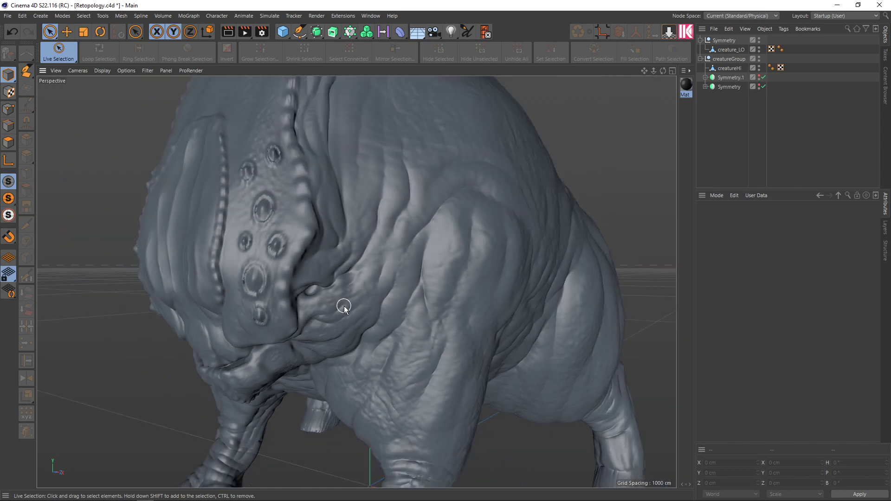
pyautogui.scroll(1, 340, 306)
pyautogui.scroll(2, 341, 305)
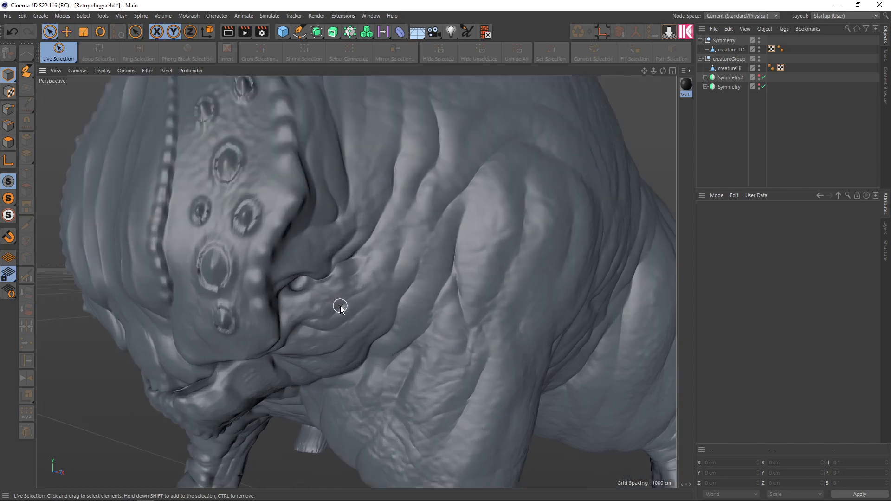
pyautogui.moveTo(341, 305)
pyautogui.keyDown('alt'); pyautogui.mouseDown()
pyautogui.moveTo(354, 288)
pyautogui.moveTo(333, 296)
pyautogui.moveTo(473, 299)
pyautogui.moveTo(338, 269)
pyautogui.moveTo(298, 294)
pyautogui.moveTo(310, 315)
pyautogui.mouseUp(); pyautogui.keyUp('alt')
# Orbit out to reveal the body and legs, then both creatures side by side.
pyautogui.scroll(2, 333, 296)
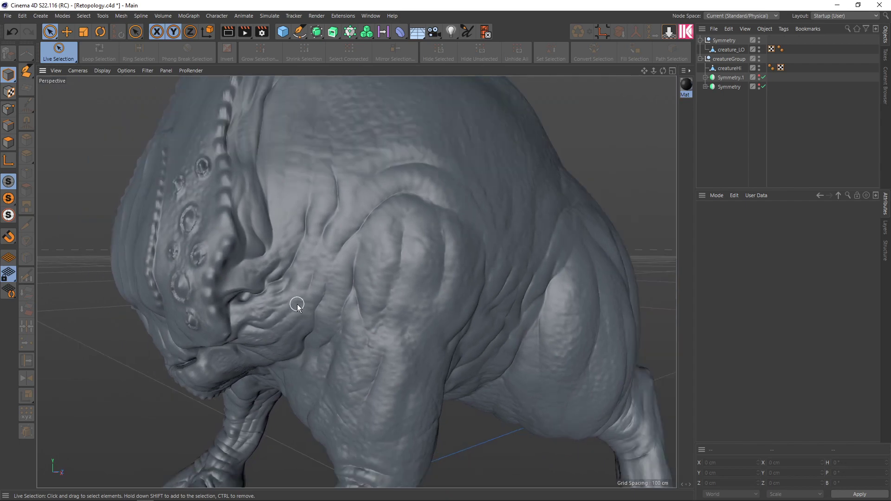
pyautogui.scroll(2, 297, 304)
pyautogui.scroll(-3, 297, 319)
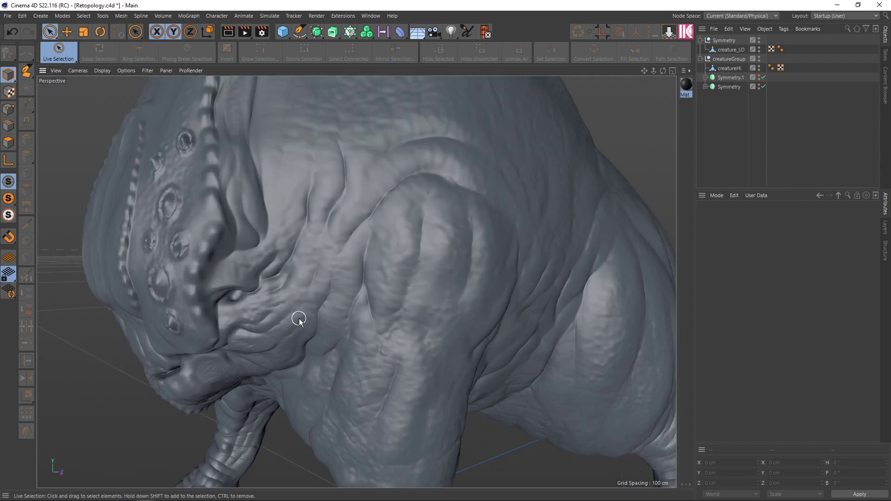
pyautogui.moveTo(298, 318)
pyautogui.keyDown('alt'); pyautogui.mouseDown()
pyautogui.moveTo(327, 289)
pyautogui.moveTo(293, 296)
pyautogui.moveTo(313, 321)
pyautogui.moveTo(325, 318)
pyautogui.mouseUp(); pyautogui.keyUp('alt')
pyautogui.scroll(3, 263, 317)
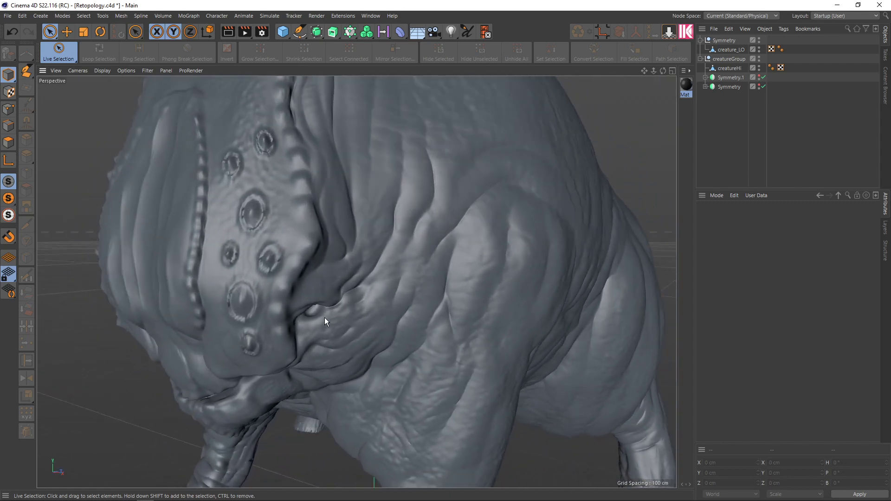
pyautogui.scroll(-5, 325, 317)
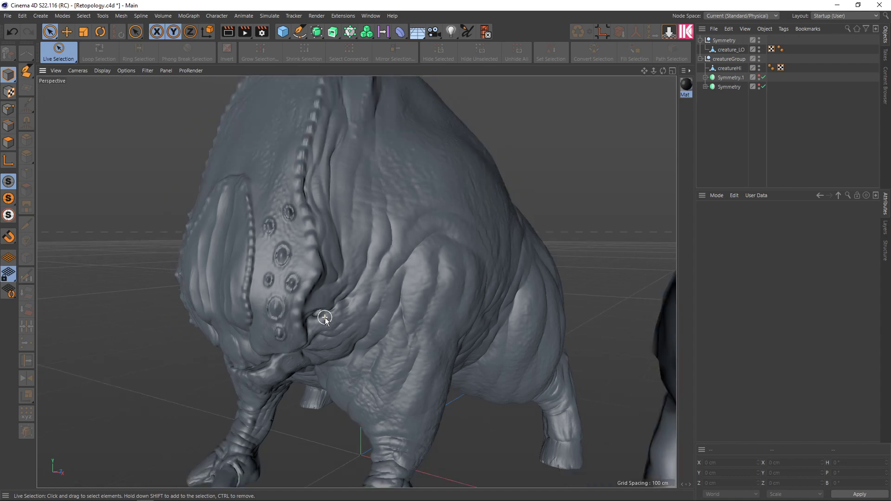
pyautogui.moveTo(382, 299)
pyautogui.keyDown('alt'); pyautogui.mouseDown()
pyautogui.moveTo(308, 306)
pyautogui.moveTo(422, 319)
pyautogui.moveTo(357, 282)
pyautogui.moveTo(325, 283)
pyautogui.mouseUp(); pyautogui.keyUp('alt')
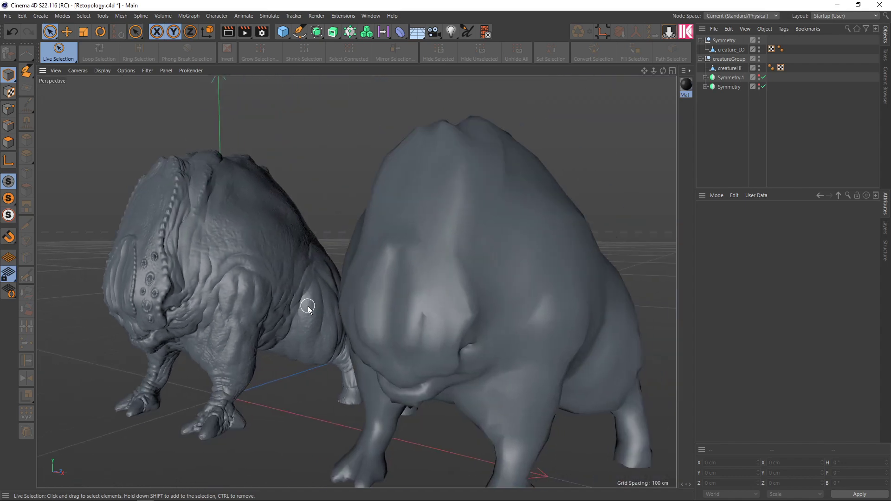
pyautogui.click(729, 50)
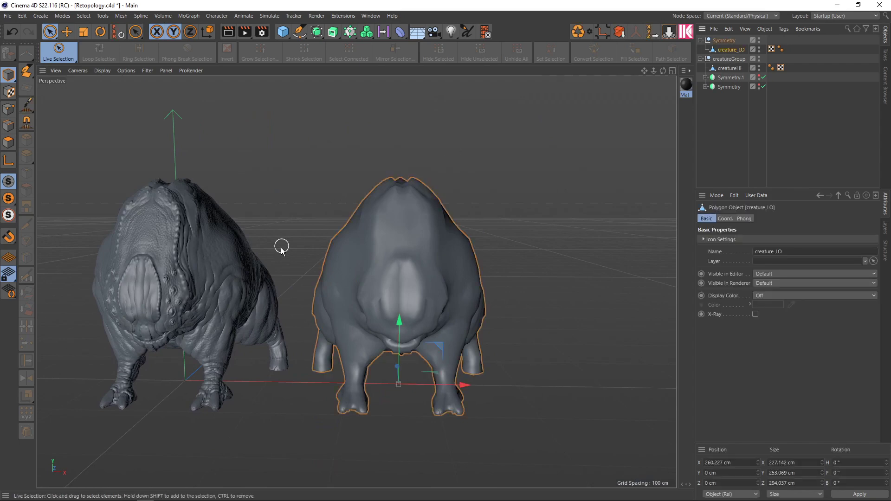
pyautogui.rightClick(727, 55)
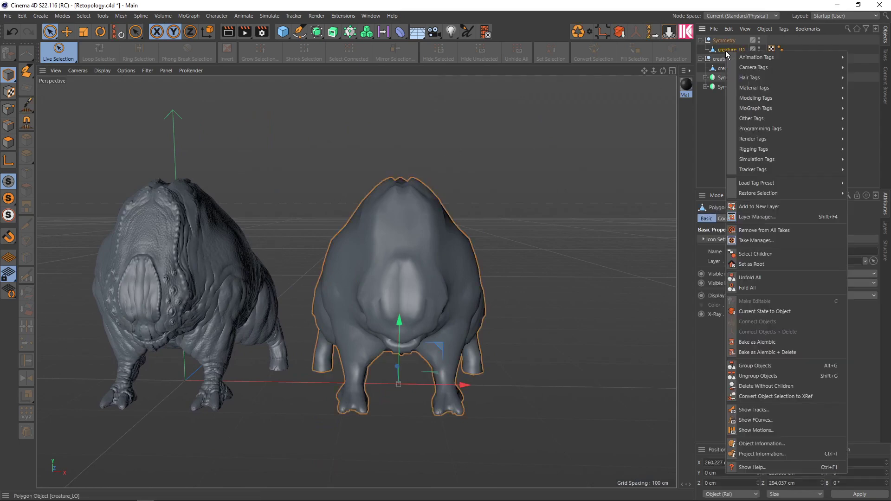
pyautogui.click(753, 443)
pyautogui.moveTo(576, 266); pyautogui.dragTo(522, 192)
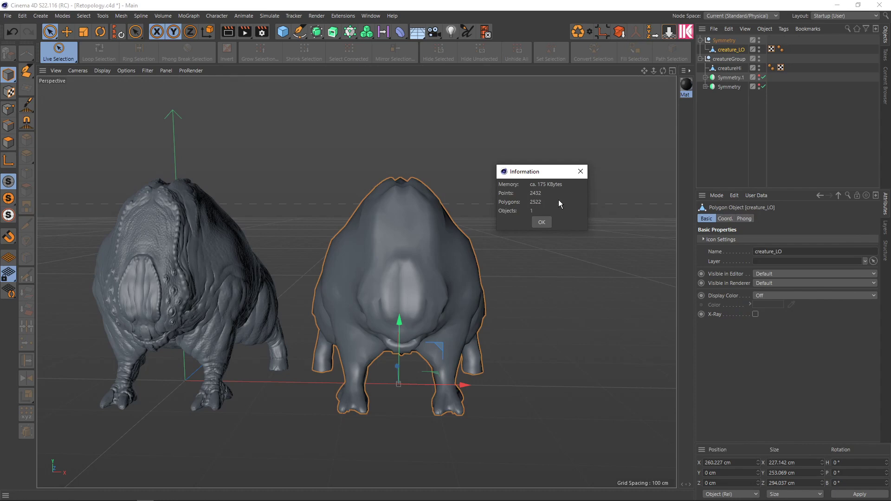
pyautogui.click(580, 171)
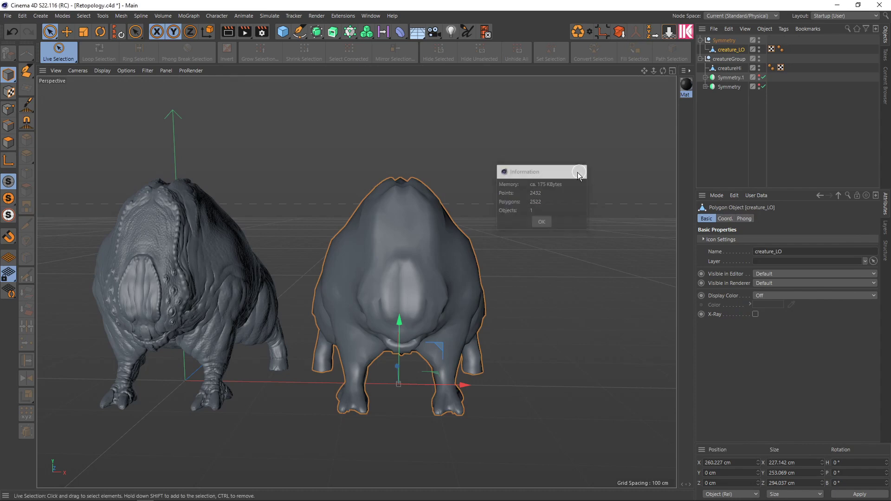
pyautogui.scroll(2, 441, 262)
pyautogui.moveTo(441, 261)
pyautogui.keyDown('alt'); pyautogui.mouseDown()
pyautogui.moveTo(435, 227)
pyautogui.moveTo(415, 261)
pyautogui.moveTo(461, 265)
pyautogui.moveTo(295, 253)
pyautogui.moveTo(310, 266)
pyautogui.moveTo(390, 241)
pyautogui.moveTo(404, 266)
pyautogui.moveTo(355, 275)
pyautogui.moveTo(370, 251)
pyautogui.moveTo(427, 264)
pyautogui.moveTo(459, 257)
pyautogui.moveTo(367, 264)
pyautogui.moveTo(454, 270)
pyautogui.moveTo(399, 285)
pyautogui.moveTo(420, 262)
pyautogui.moveTo(448, 277)
pyautogui.moveTo(288, 285)
pyautogui.moveTo(279, 265)
pyautogui.moveTo(288, 259)
pyautogui.moveTo(292, 277)
pyautogui.moveTo(318, 284)
pyautogui.mouseUp(); pyautogui.keyUp('alt')
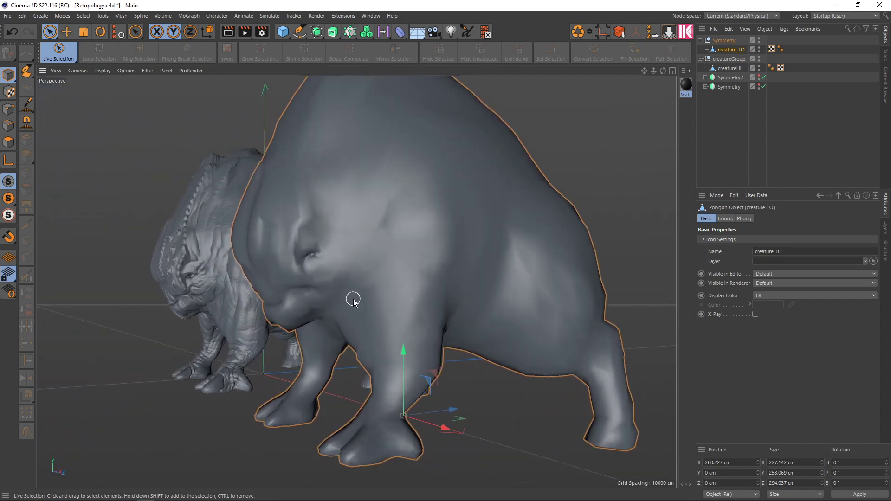
# Switch to Gouraud Shading (Lines) and orbit to a frontal view of the wireframed creature.
pyautogui.scroll(2, 346, 280)
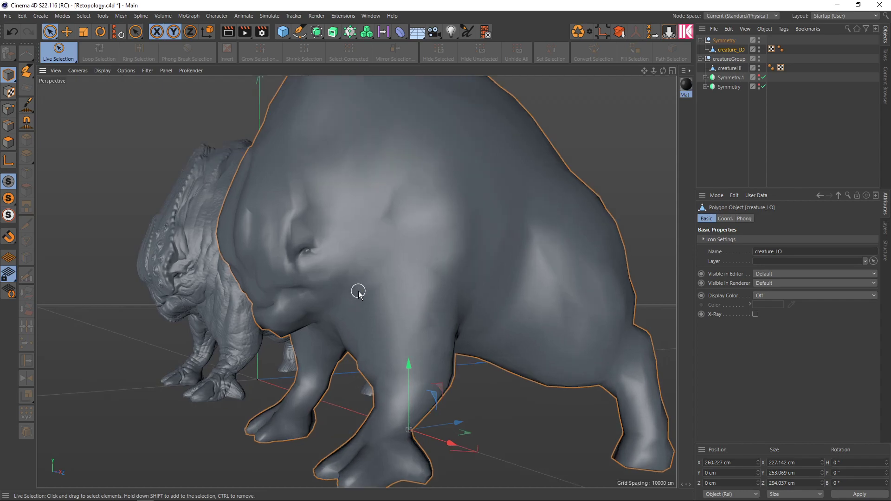
pyautogui.press('n')
pyautogui.press('b')
pyautogui.moveTo(358, 293)
pyautogui.keyDown('alt'); pyautogui.mouseDown()
pyautogui.moveTo(387, 300)
pyautogui.moveTo(227, 282)
pyautogui.mouseUp(); pyautogui.keyUp('alt')
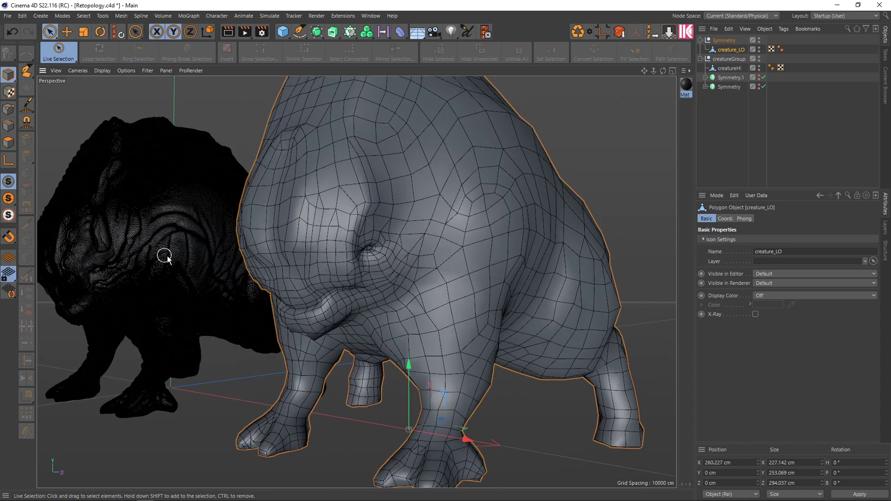
pyautogui.moveTo(163, 259)
pyautogui.keyDown('alt'); pyautogui.mouseDown()
pyautogui.moveTo(268, 279)
pyautogui.moveTo(218, 255)
pyautogui.moveTo(348, 259)
pyautogui.moveTo(396, 277)
pyautogui.moveTo(369, 277)
pyautogui.moveTo(410, 254)
pyautogui.moveTo(451, 262)
pyautogui.moveTo(458, 277)
pyautogui.mouseUp(); pyautogui.keyUp('alt')
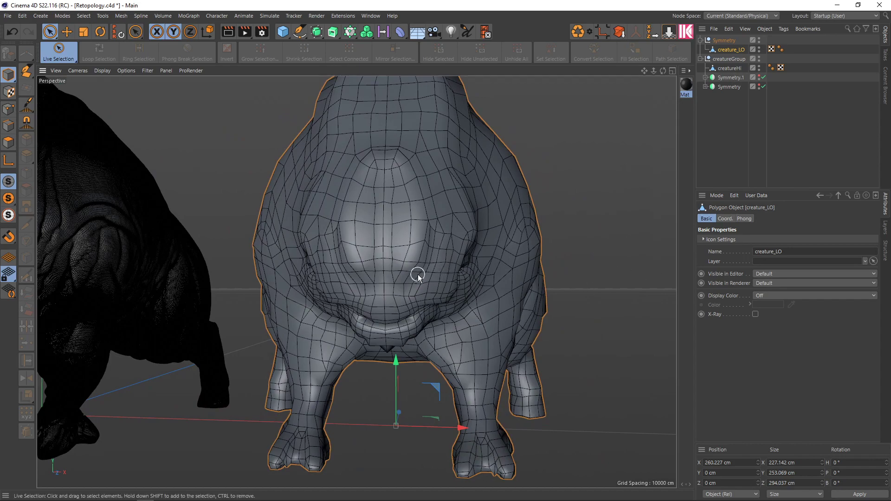
pyautogui.scroll(2, 418, 272)
# Settle on a three-quarter view, then drag the Chrome window over the viewport.
pyautogui.moveTo(418, 273)
pyautogui.keyDown('alt'); pyautogui.mouseDown()
pyautogui.moveTo(369, 260)
pyautogui.moveTo(326, 230)
pyautogui.moveTo(370, 234)
pyautogui.moveTo(458, 288)
pyautogui.moveTo(327, 317)
pyautogui.moveTo(417, 299)
pyautogui.moveTo(404, 297)
pyautogui.mouseUp(); pyautogui.keyUp('alt')
pyautogui.scroll(-2, 427, 295)
pyautogui.scroll(-2, 427, 294)
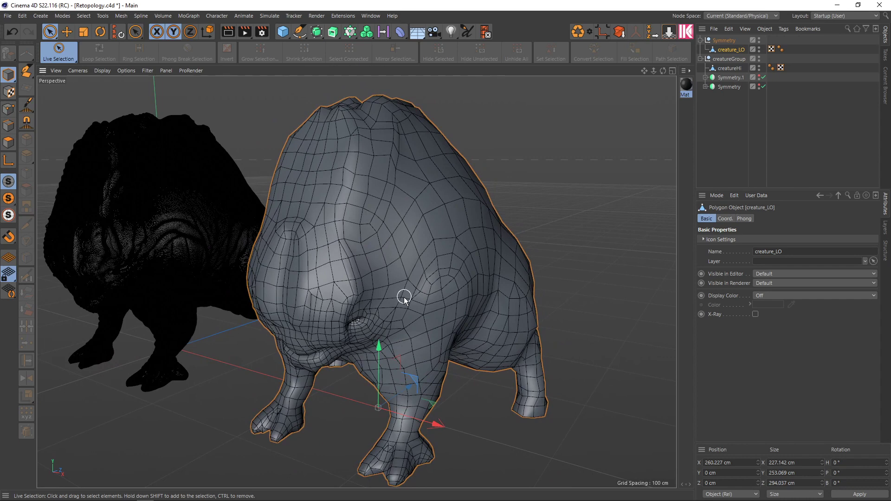
pyautogui.keyDown('alt'); pyautogui.moveTo(404, 298); pyautogui.dragTo(398, 294); pyautogui.keyUp('alt')
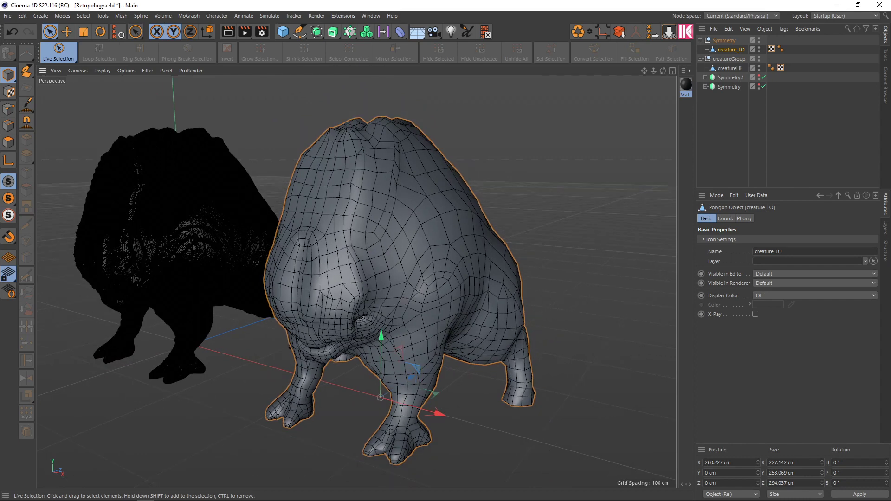
pyautogui.moveTo(890, 54); pyautogui.dragTo(521, 59)
pyautogui.moveTo(583, 57); pyautogui.dragTo(513, 36)
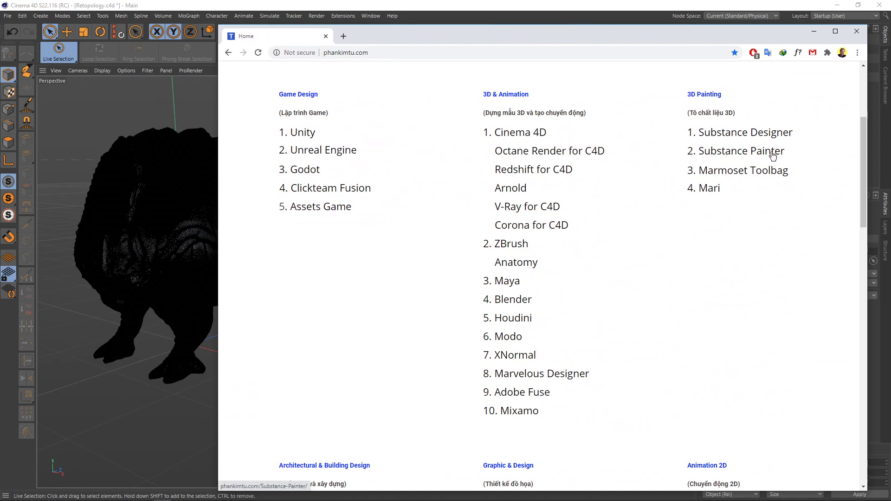
# Scroll the phankimtu.com course listing, then Alt+Tab back to Cinema 4D.
pyautogui.scroll(2, 716, 154)
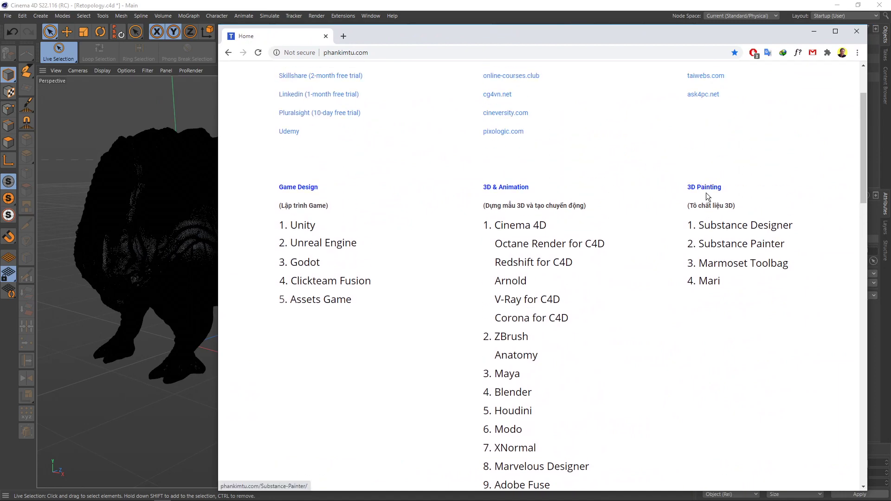
pyautogui.scroll(2, 723, 251)
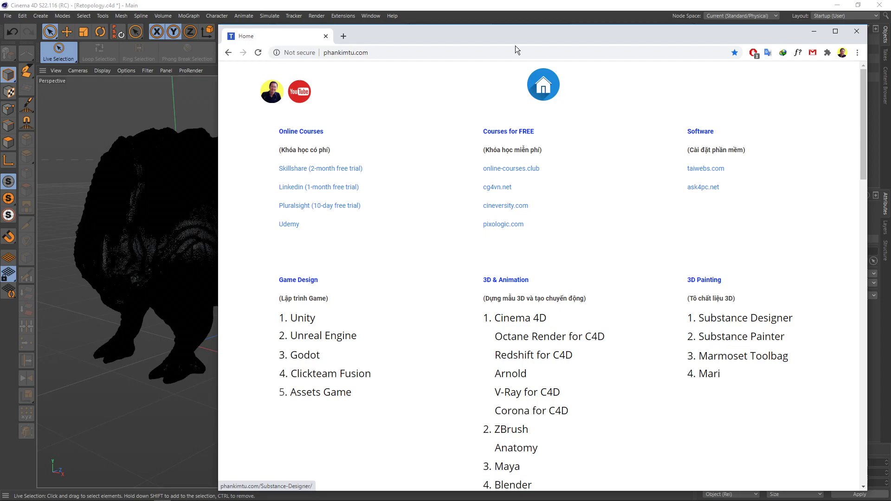
pyautogui.hotkey('alt', 'Tab')
# Pan and orbit to frame both creatures larger from a lower frontal angle.
pyautogui.scroll(2, 342, 350)
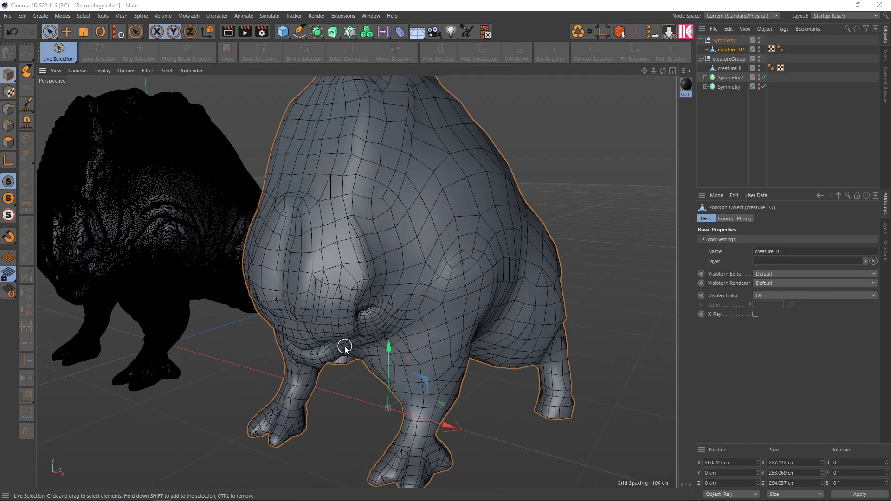
pyautogui.keyDown('alt'); pyautogui.moveTo(159, 246); pyautogui.dragTo(252, 273, button='middle'); pyautogui.keyUp('alt')
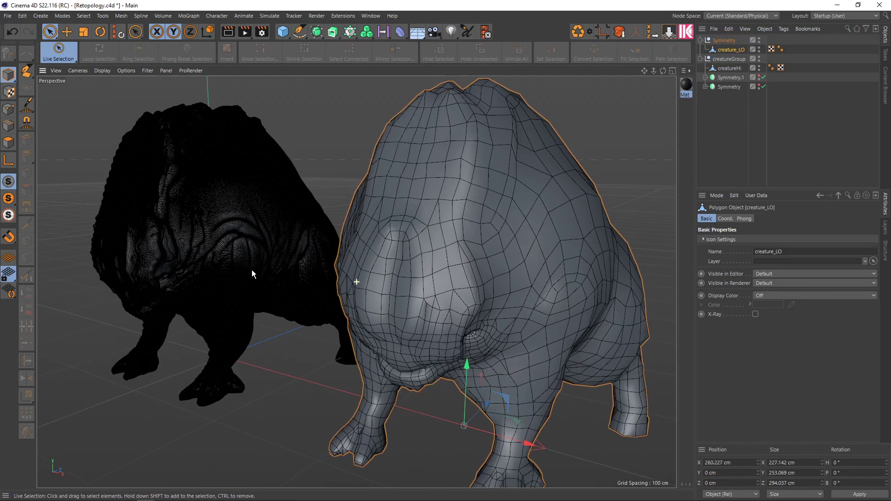
pyautogui.moveTo(252, 274)
pyautogui.keyDown('alt'); pyautogui.mouseDown()
pyautogui.moveTo(336, 268)
pyautogui.moveTo(314, 273)
pyautogui.moveTo(400, 251)
pyautogui.moveTo(392, 260)
pyautogui.mouseUp(); pyautogui.keyUp('alt')
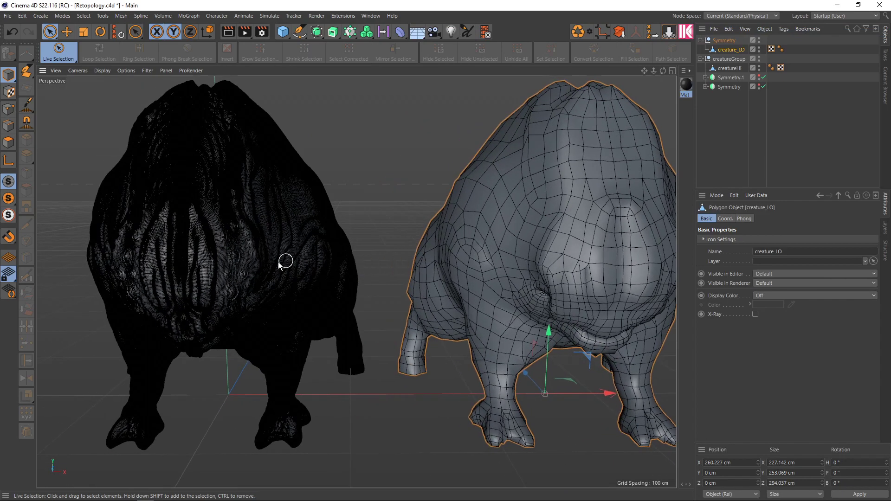
pyautogui.keyDown('alt'); pyautogui.moveTo(284, 259); pyautogui.dragTo(348, 255); pyautogui.keyUp('alt')
pyautogui.keyDown('alt'); pyautogui.moveTo(287, 271); pyautogui.dragTo(265, 223); pyautogui.keyUp('alt')
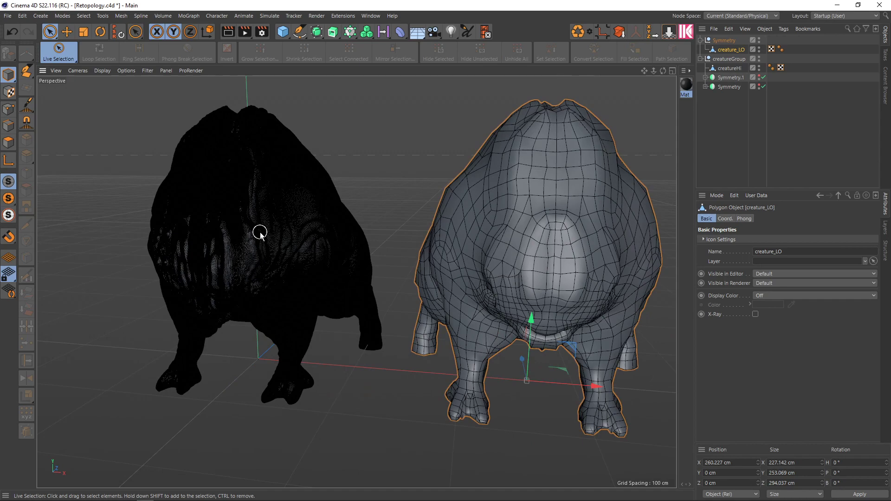
pyautogui.keyDown('alt'); pyautogui.moveTo(259, 232); pyautogui.dragTo(356, 258); pyautogui.keyUp('alt')
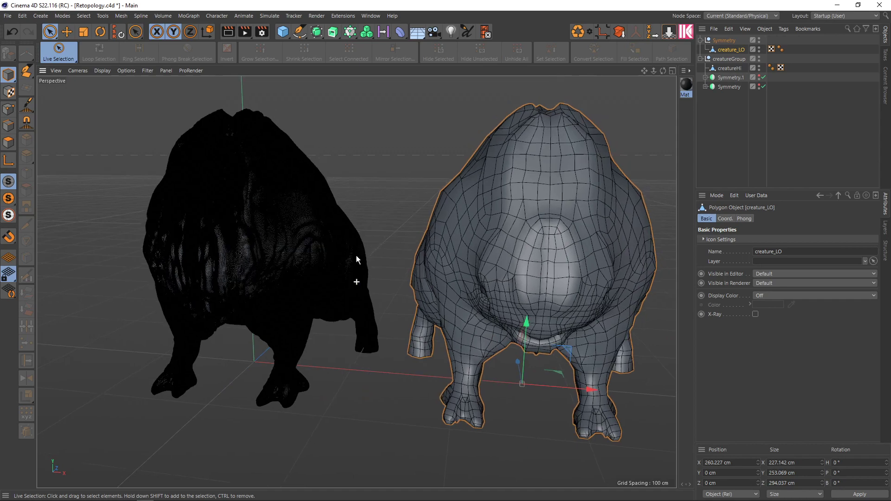
pyautogui.keyDown('alt'); pyautogui.moveTo(357, 258); pyautogui.dragTo(338, 272, button='middle'); pyautogui.keyUp('alt')
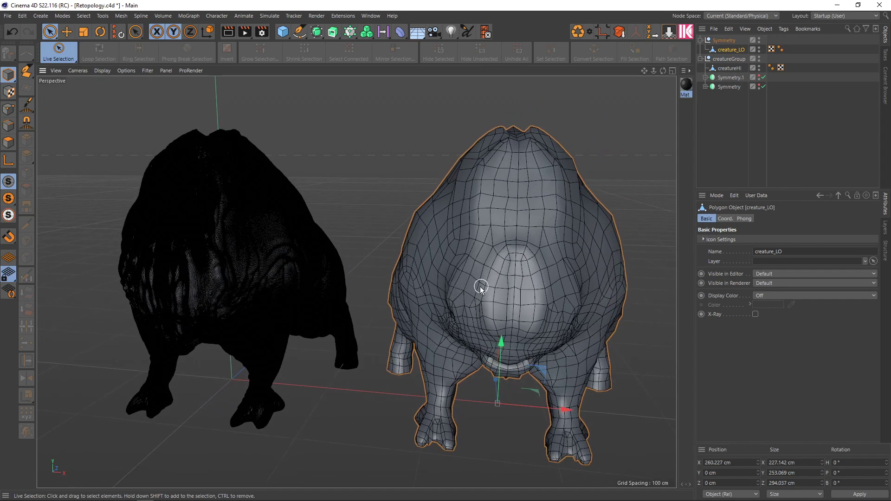
pyautogui.moveTo(481, 288)
pyautogui.keyDown('alt'); pyautogui.mouseDown()
pyautogui.moveTo(527, 284)
pyautogui.moveTo(505, 284)
pyautogui.mouseUp(); pyautogui.keyUp('alt')
# Switch to plain Gouraud, briefly back to Gouraud (Lines), then plain Gouraud again.
pyautogui.press('n')
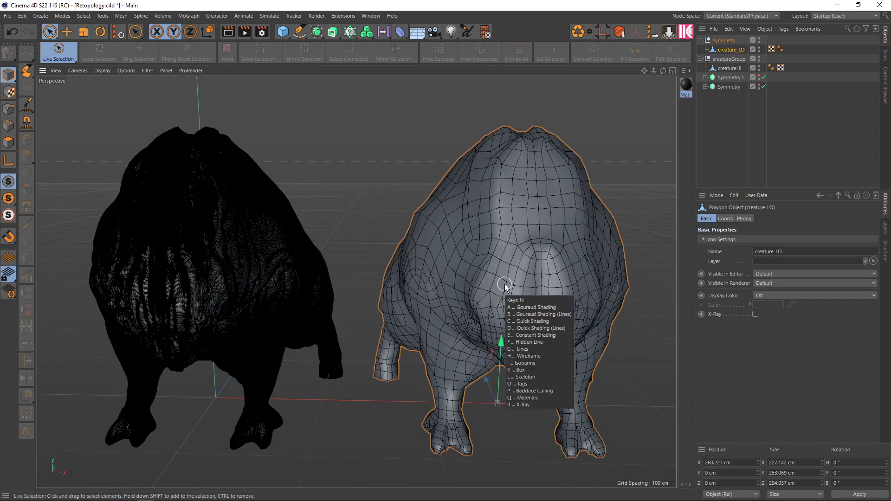
pyautogui.press('a')
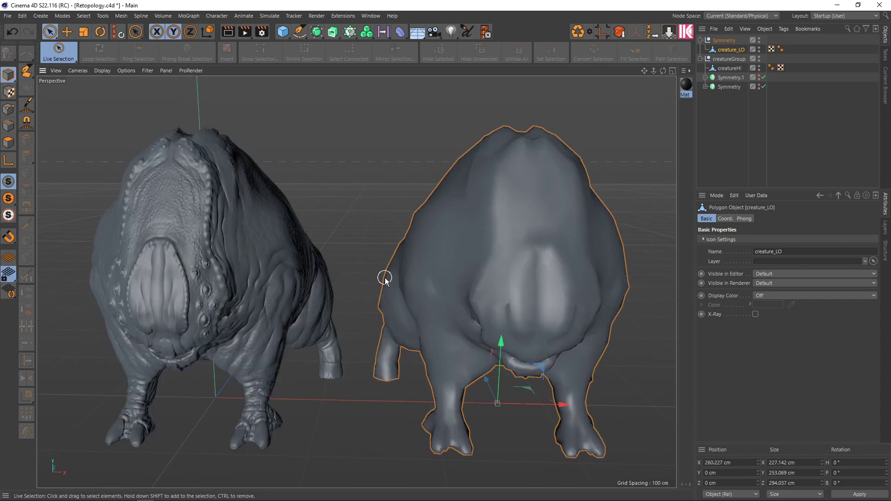
pyautogui.scroll(2, 384, 279)
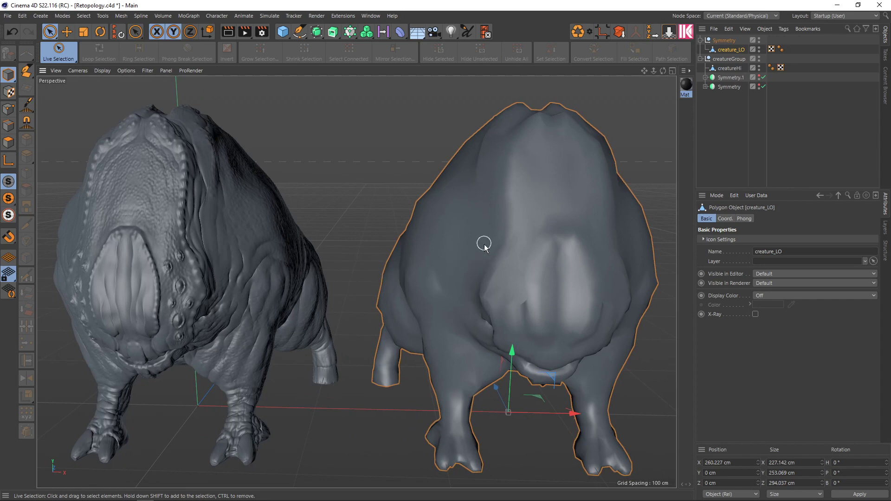
pyautogui.scroll(-2, 491, 256)
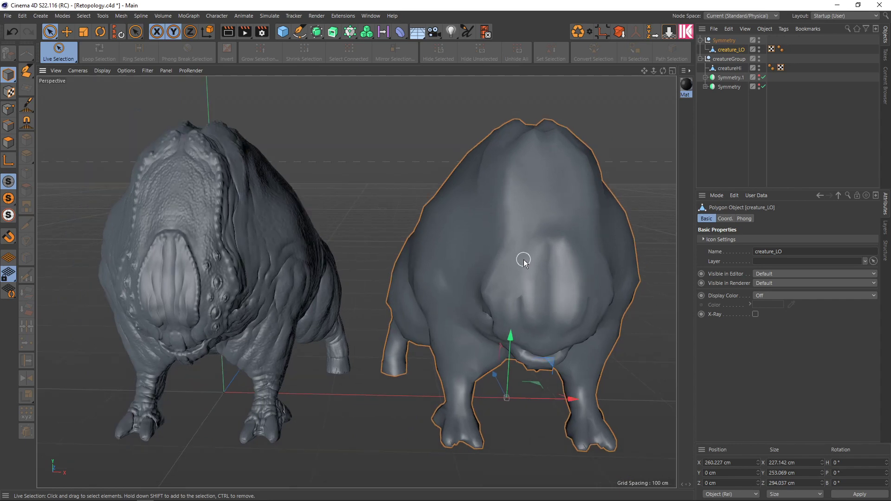
pyautogui.press('n')
pyautogui.press('b')
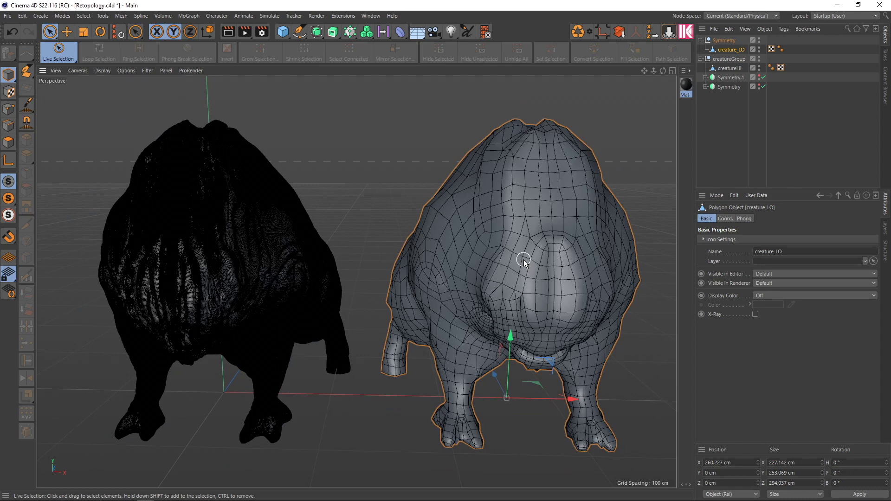
pyautogui.press('n')
pyautogui.press('a')
# Zoom in and pan to recentre both creatures, orbiting to a side view and back.
pyautogui.scroll(2, 460, 266)
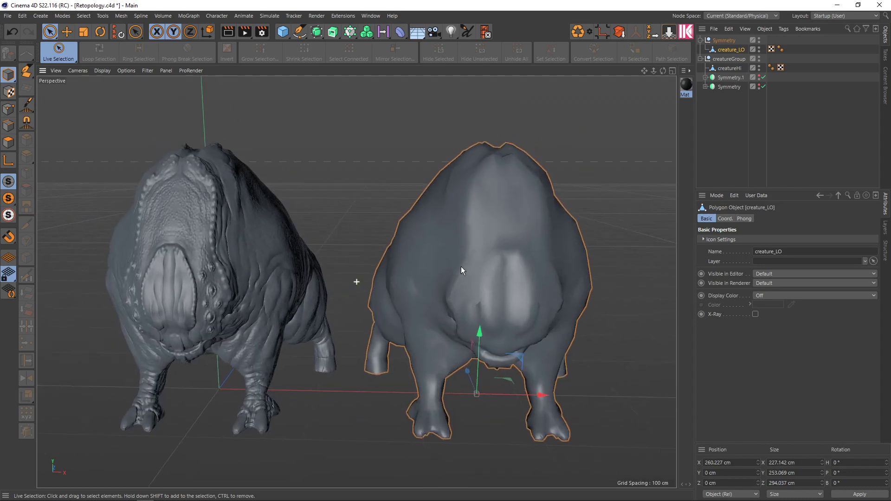
pyautogui.keyDown('alt'); pyautogui.moveTo(460, 266); pyautogui.dragTo(433, 267, button='middle'); pyautogui.keyUp('alt')
pyautogui.scroll(1, 222, 261)
pyautogui.scroll(1, 212, 257)
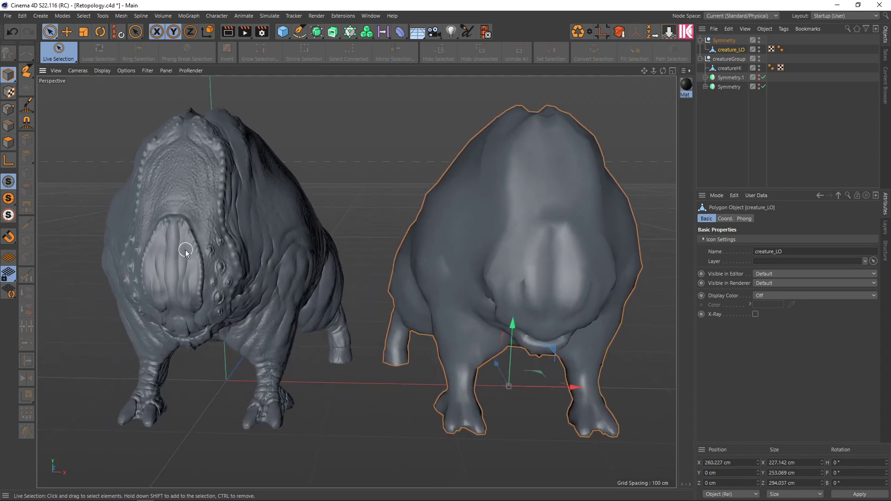
pyautogui.scroll(1, 185, 249)
pyautogui.scroll(1, 191, 241)
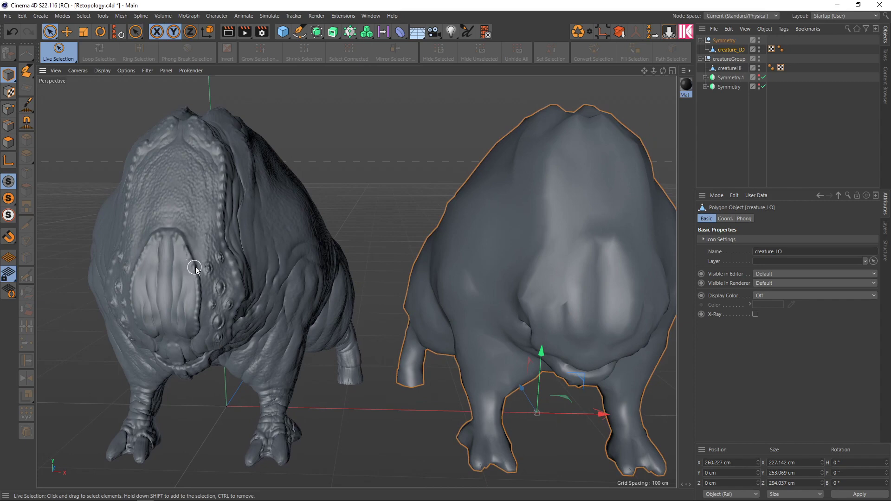
pyautogui.moveTo(430, 274)
pyautogui.keyDown('alt'); pyautogui.mouseDown(button='middle')
pyautogui.moveTo(336, 276)
pyautogui.moveTo(364, 281)
pyautogui.mouseUp(button='middle'); pyautogui.keyUp('alt')
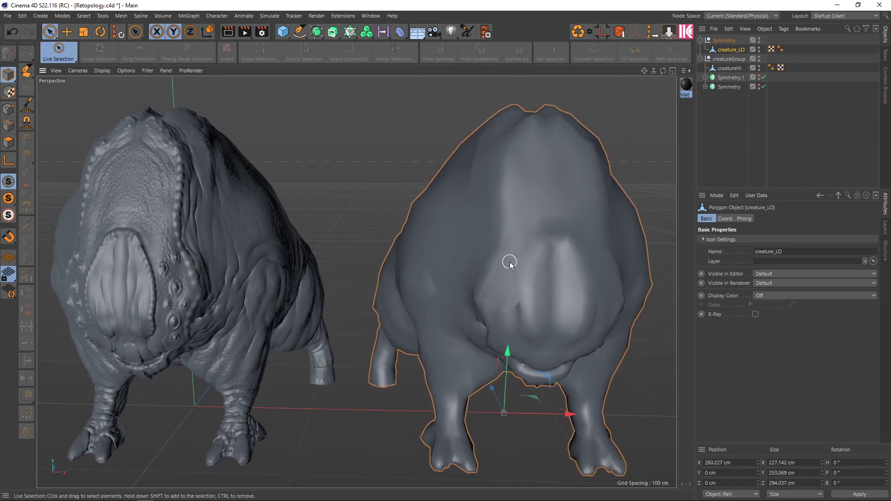
pyautogui.moveTo(514, 263)
pyautogui.keyDown('alt'); pyautogui.mouseDown()
pyautogui.moveTo(556, 249)
pyautogui.moveTo(502, 244)
pyautogui.moveTo(446, 257)
pyautogui.moveTo(475, 241)
pyautogui.moveTo(527, 254)
pyautogui.moveTo(486, 282)
pyautogui.moveTo(477, 252)
pyautogui.moveTo(479, 260)
pyautogui.moveTo(411, 229)
pyautogui.moveTo(466, 246)
pyautogui.moveTo(484, 231)
pyautogui.moveTo(445, 250)
pyautogui.moveTo(389, 259)
pyautogui.moveTo(402, 249)
pyautogui.moveTo(468, 254)
pyautogui.moveTo(421, 265)
pyautogui.moveTo(403, 292)
pyautogui.mouseUp(); pyautogui.keyUp('alt')
# Restore wireframe lines, orbit front-on, and open the generators list with Subdivision Surface and Polygon Reduction.
pyautogui.press('n')
pyautogui.press('b')
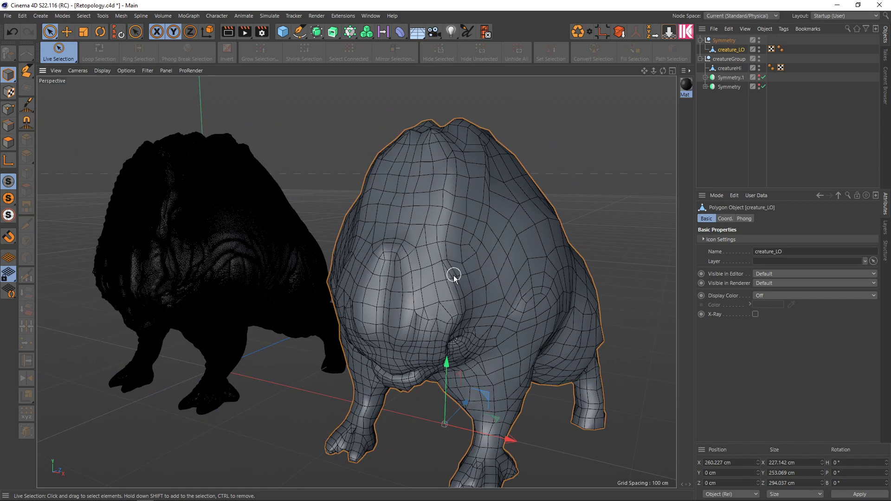
pyautogui.keyDown('alt'); pyautogui.moveTo(453, 274); pyautogui.dragTo(477, 272); pyautogui.keyUp('alt')
pyautogui.scroll(3, 431, 314)
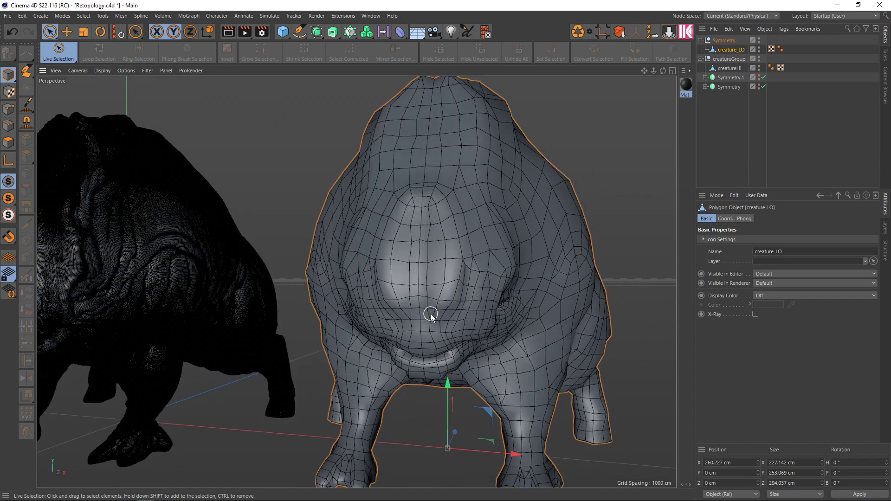
pyautogui.scroll(-2, 477, 305)
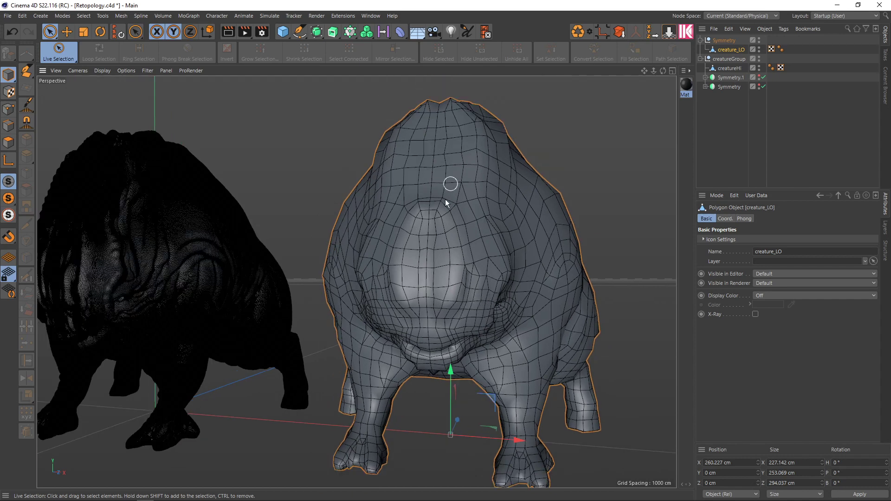
pyautogui.click(318, 38)
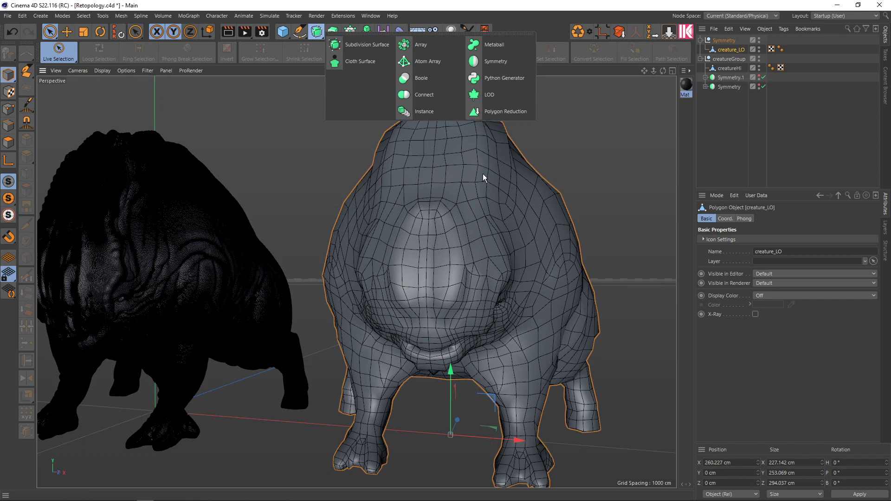
# Zoom and orbit around creature_LO's head through three-quarter and frontal views, then back out.
pyautogui.scroll(3, 454, 231)
pyautogui.scroll(-3, 453, 230)
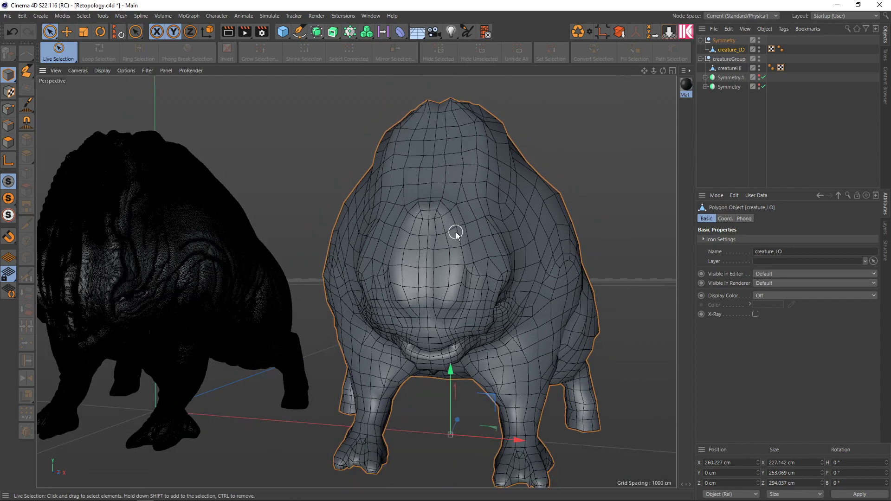
pyautogui.scroll(1, 439, 254)
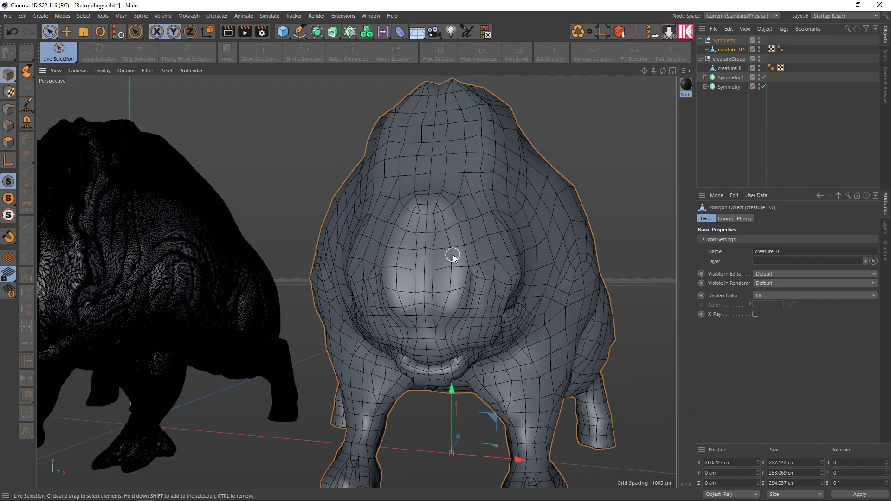
pyautogui.moveTo(455, 257)
pyautogui.keyDown('alt'); pyautogui.mouseDown()
pyautogui.moveTo(462, 259)
pyautogui.moveTo(400, 244)
pyautogui.mouseUp(); pyautogui.keyUp('alt')
pyautogui.scroll(3, 357, 286)
pyautogui.scroll(-1, 382, 299)
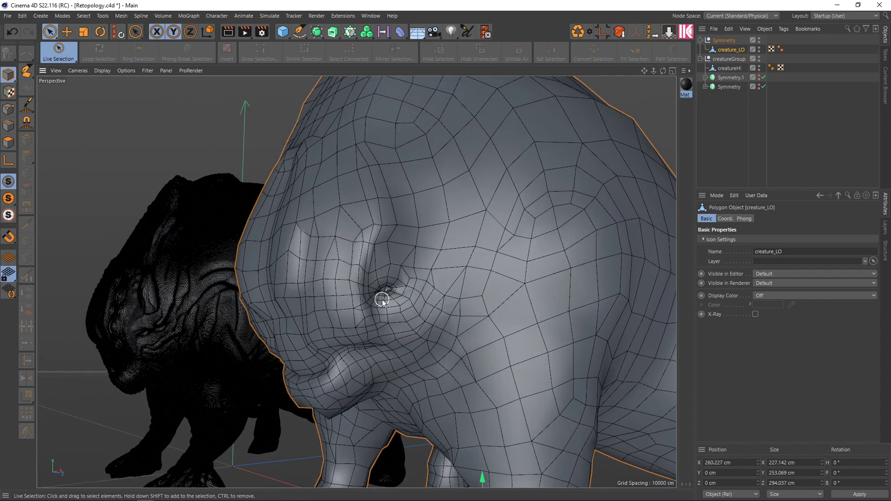
pyautogui.scroll(-1, 382, 300)
pyautogui.scroll(-1, 430, 273)
pyautogui.scroll(-1, 431, 272)
pyautogui.moveTo(430, 271)
pyautogui.keyDown('alt'); pyautogui.mouseDown()
pyautogui.moveTo(431, 286)
pyautogui.moveTo(462, 290)
pyautogui.moveTo(462, 302)
pyautogui.mouseUp(); pyautogui.keyUp('alt')
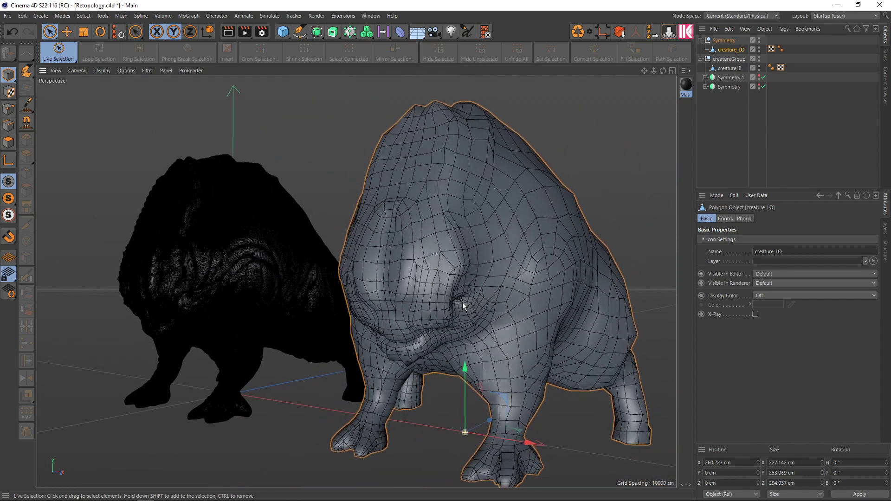
pyautogui.scroll(1, 472, 308)
pyautogui.scroll(1, 478, 308)
pyautogui.scroll(-1, 478, 307)
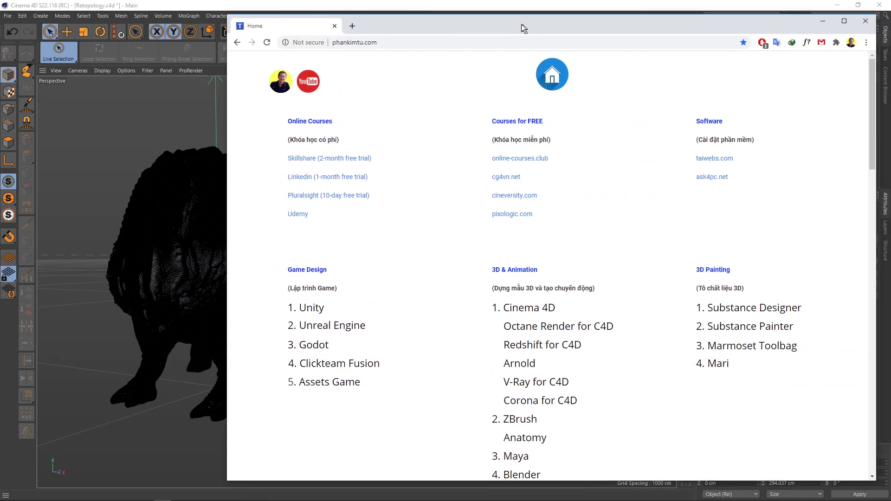
# Open phankimtu.com's Cinema 4D page under 3D & Animation and scroll through it.
pyautogui.scroll(-2, 510, 268)
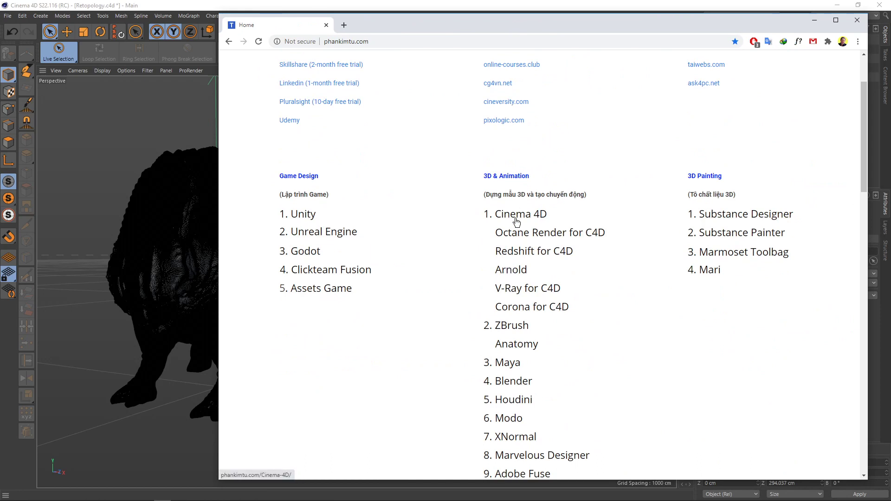
pyautogui.click(520, 214)
pyautogui.scroll(-1, 427, 252)
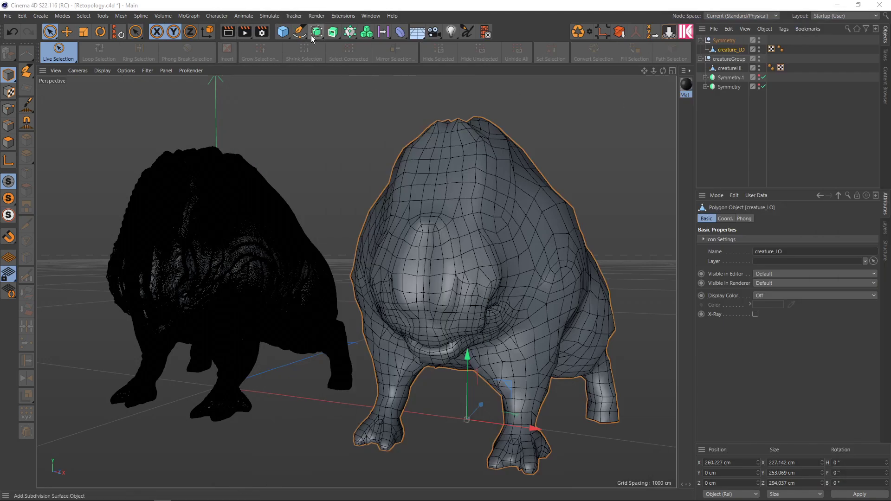
# Open and dismiss the generators list without adding anything, then orbit to a side view.
pyautogui.click(312, 37)
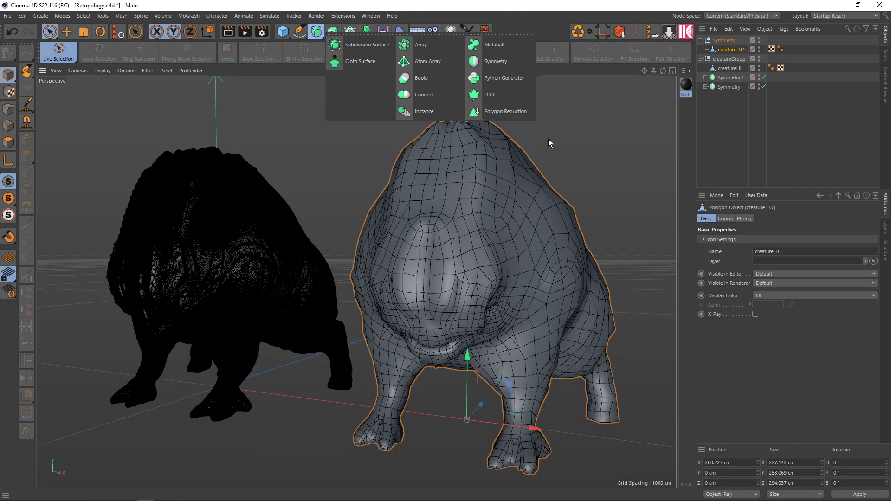
pyautogui.click(574, 146)
pyautogui.scroll(3, 545, 166)
pyautogui.scroll(2, 541, 167)
pyautogui.scroll(-3, 522, 177)
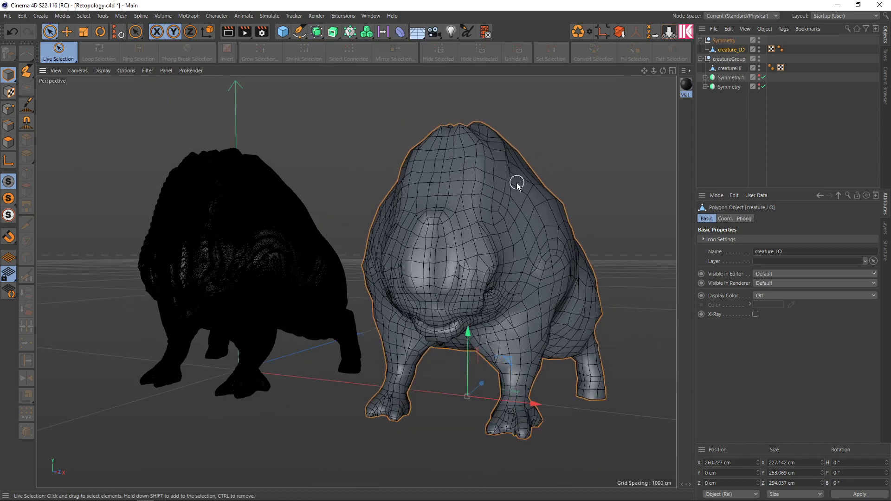
pyautogui.moveTo(490, 213)
pyautogui.keyDown('alt'); pyautogui.mouseDown()
pyautogui.moveTo(487, 222)
pyautogui.moveTo(410, 206)
pyautogui.moveTo(429, 225)
pyautogui.mouseUp(); pyautogui.keyUp('alt')
# Zoom and orbit to view creature_LO more from behind.
pyautogui.scroll(-2, 455, 218)
pyautogui.scroll(5, 385, 256)
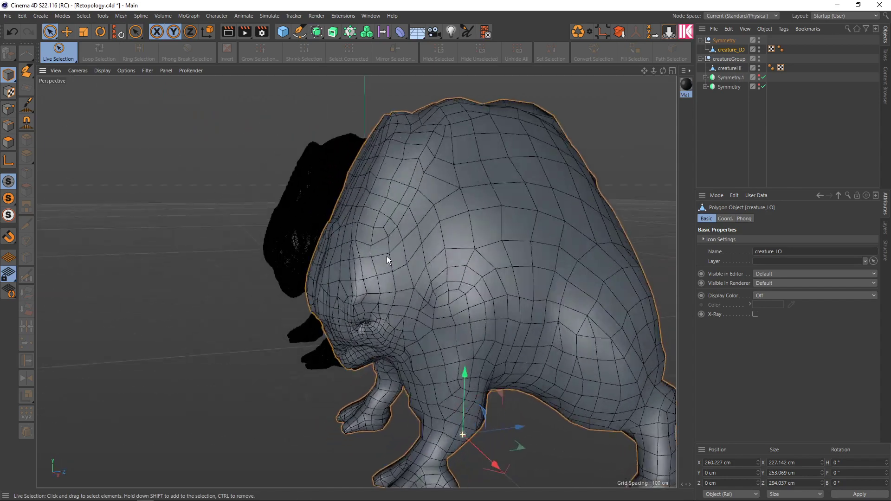
pyautogui.scroll(2, 466, 245)
pyautogui.moveTo(484, 230)
pyautogui.keyDown('alt'); pyautogui.mouseDown()
pyautogui.moveTo(501, 193)
pyautogui.moveTo(516, 231)
pyautogui.mouseUp(); pyautogui.keyUp('alt')
pyautogui.scroll(-3, 516, 231)
pyautogui.scroll(-3, 530, 223)
pyautogui.scroll(-3, 540, 207)
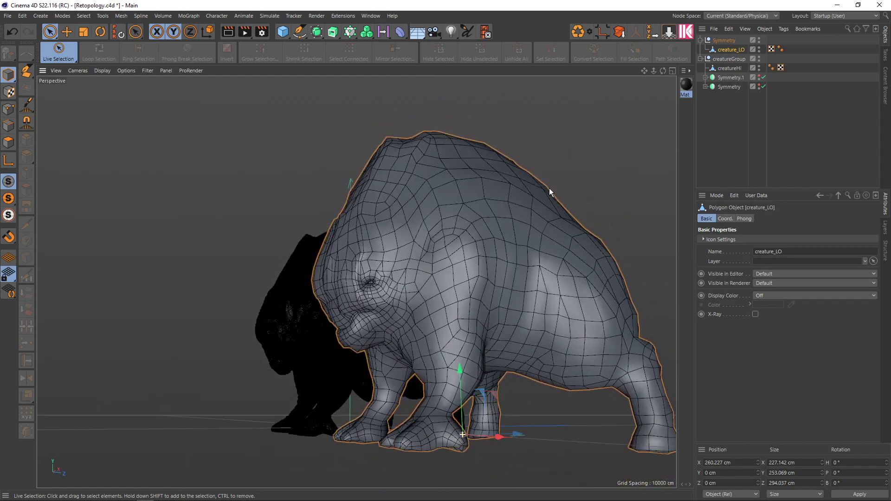
# Orbit and zoom in close on the edge loops around creature_LO's eye.
pyautogui.moveTo(450, 305)
pyautogui.keyDown('alt'); pyautogui.mouseDown()
pyautogui.moveTo(480, 341)
pyautogui.moveTo(534, 317)
pyautogui.moveTo(519, 344)
pyautogui.mouseUp(); pyautogui.keyUp('alt')
pyautogui.scroll(3, 520, 343)
pyautogui.scroll(3, 408, 309)
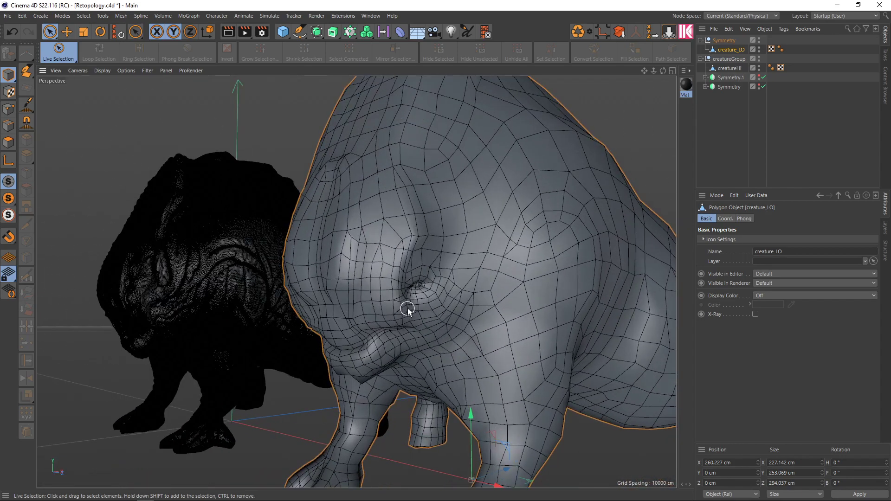
pyautogui.scroll(3, 409, 303)
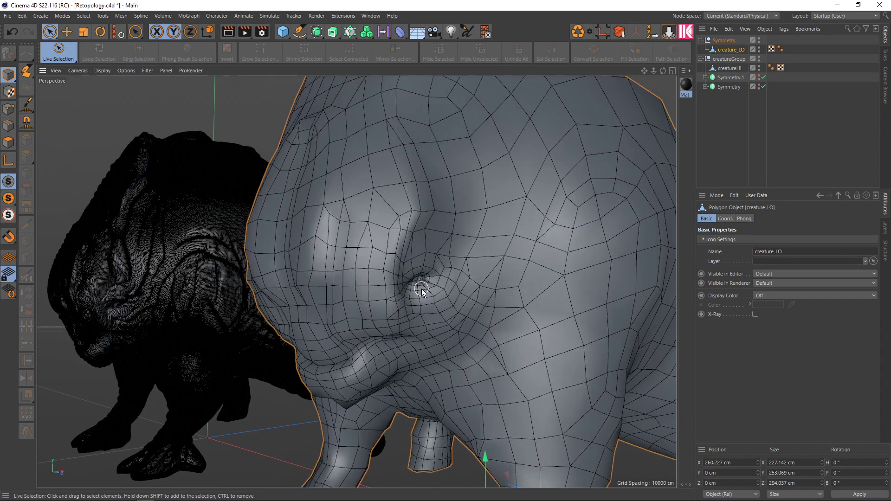
pyautogui.scroll(1, 420, 288)
pyautogui.scroll(1, 418, 287)
pyautogui.keyDown('alt'); pyautogui.moveTo(418, 287); pyautogui.dragTo(295, 279); pyautogui.keyUp('alt')
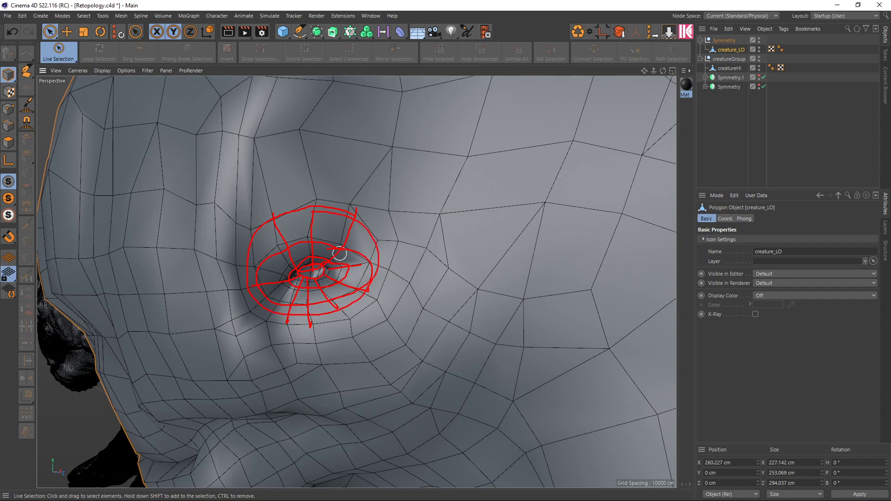
# Orbit around the creature_LO head and snout, then zoom out to frame its whole body beside creatureHi.
pyautogui.scroll(-5, 346, 300)
pyautogui.scroll(-4, 350, 311)
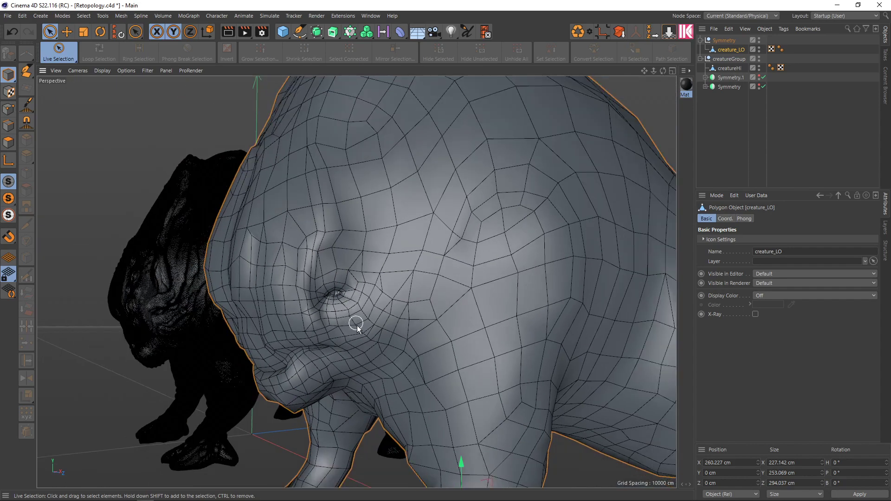
pyautogui.moveTo(357, 325)
pyautogui.keyDown('alt'); pyautogui.mouseDown()
pyautogui.moveTo(410, 293)
pyautogui.moveTo(450, 311)
pyautogui.moveTo(449, 295)
pyautogui.moveTo(411, 313)
pyautogui.mouseUp(); pyautogui.keyUp('alt')
pyautogui.scroll(2, 441, 296)
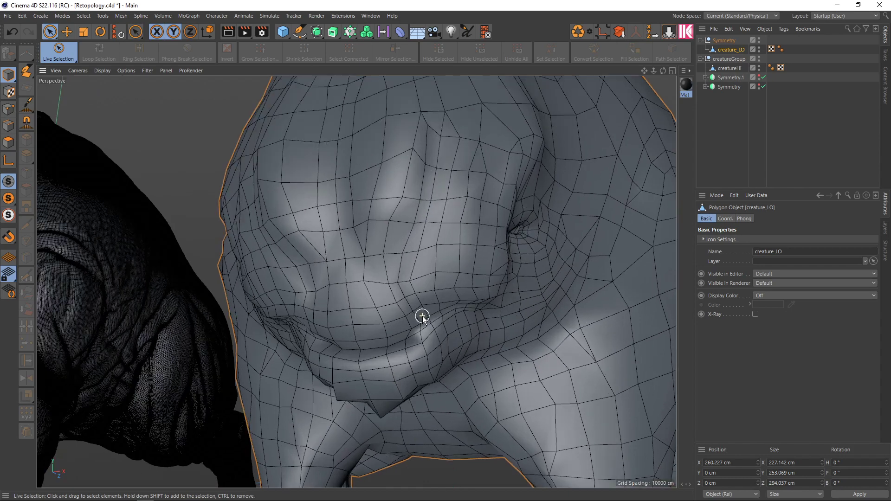
pyautogui.moveTo(423, 317)
pyautogui.keyDown('alt'); pyautogui.mouseDown()
pyautogui.moveTo(403, 333)
pyautogui.moveTo(406, 344)
pyautogui.mouseUp(); pyautogui.keyUp('alt')
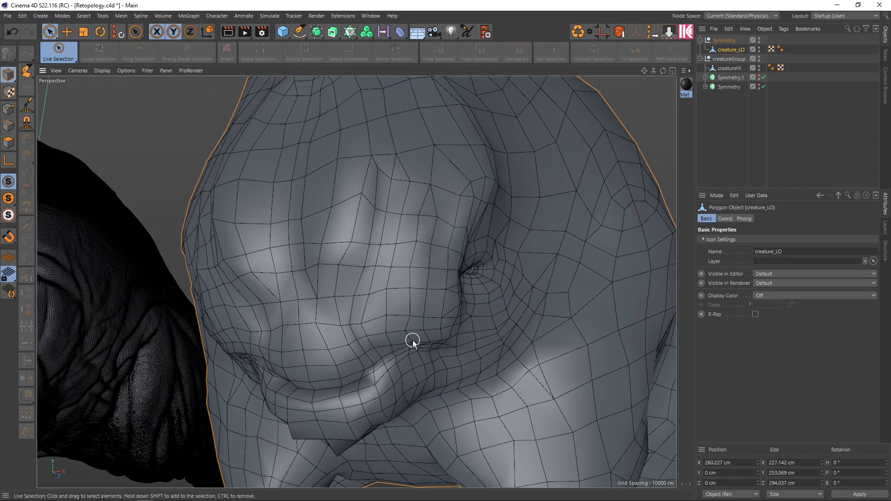
pyautogui.scroll(-3, 434, 313)
pyautogui.scroll(-2, 442, 315)
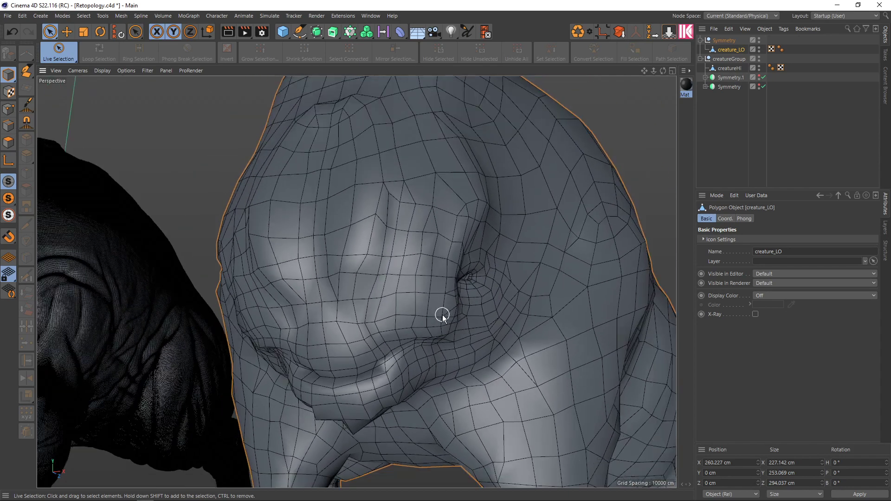
pyautogui.moveTo(442, 315)
pyautogui.keyDown('alt'); pyautogui.mouseDown()
pyautogui.moveTo(413, 372)
pyautogui.moveTo(420, 370)
pyautogui.moveTo(402, 374)
pyautogui.moveTo(372, 378)
pyautogui.moveTo(414, 365)
pyautogui.moveTo(411, 355)
pyautogui.moveTo(392, 354)
pyautogui.moveTo(381, 294)
pyautogui.moveTo(405, 305)
pyautogui.moveTo(368, 292)
pyautogui.moveTo(255, 353)
pyautogui.moveTo(266, 324)
pyautogui.moveTo(337, 338)
pyautogui.moveTo(377, 327)
pyautogui.moveTo(459, 384)
pyautogui.moveTo(468, 376)
pyautogui.moveTo(427, 363)
pyautogui.moveTo(429, 328)
pyautogui.moveTo(453, 307)
pyautogui.mouseUp(); pyautogui.keyUp('alt')
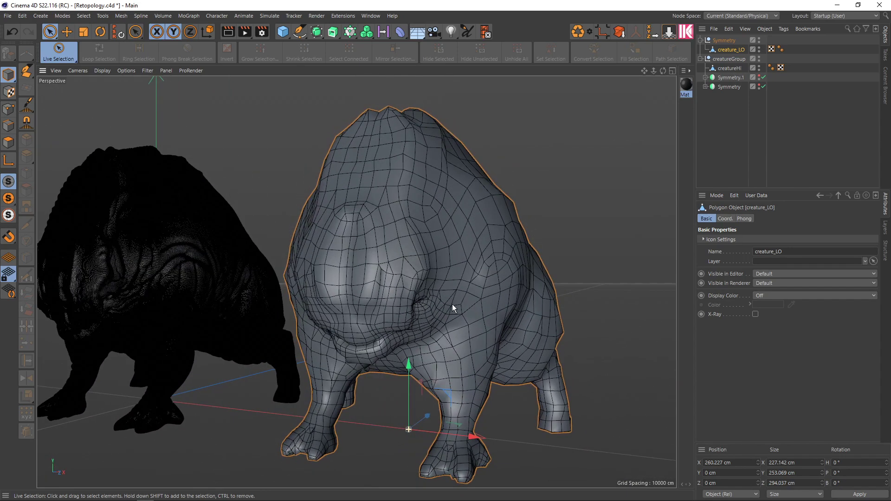
pyautogui.scroll(2, 406, 309)
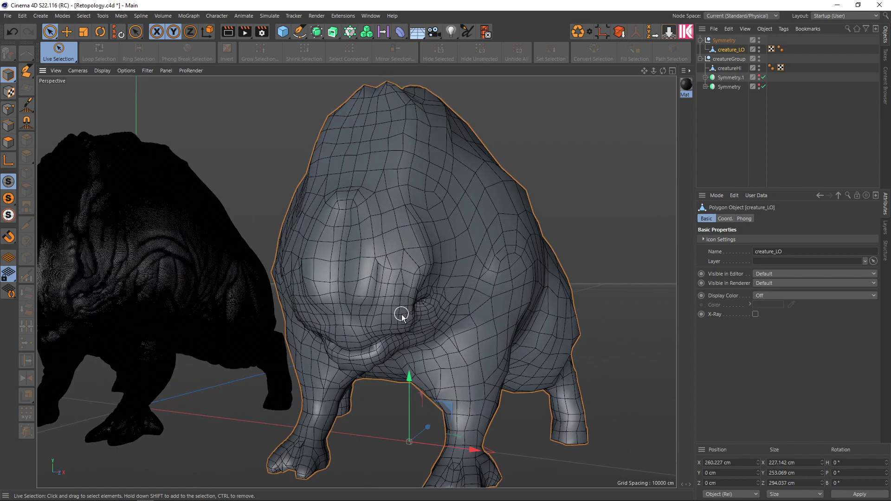
pyautogui.keyDown('alt'); pyautogui.moveTo(396, 323); pyautogui.dragTo(246, 288); pyautogui.keyUp('alt')
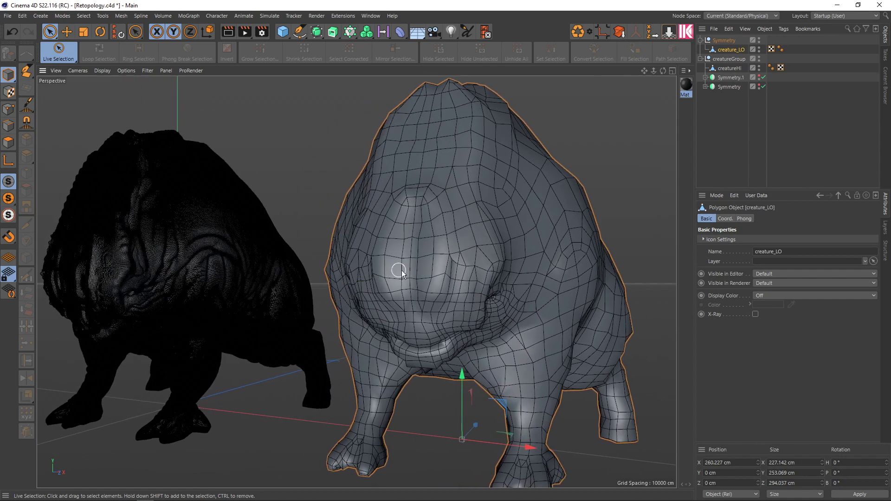
pyautogui.scroll(-1, 425, 288)
pyautogui.moveTo(425, 285)
pyautogui.keyDown('alt'); pyautogui.mouseDown()
pyautogui.moveTo(414, 284)
pyautogui.moveTo(422, 299)
pyautogui.moveTo(413, 298)
pyautogui.mouseUp(); pyautogui.keyUp('alt')
pyautogui.scroll(1, 412, 299)
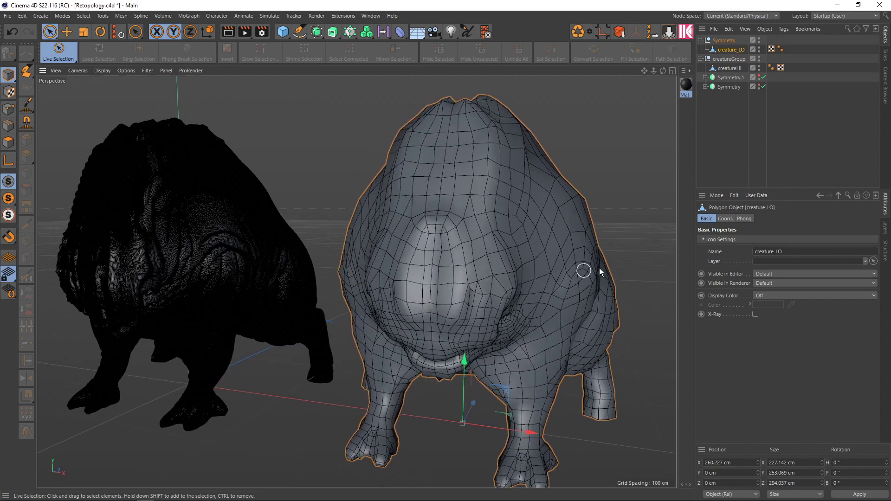